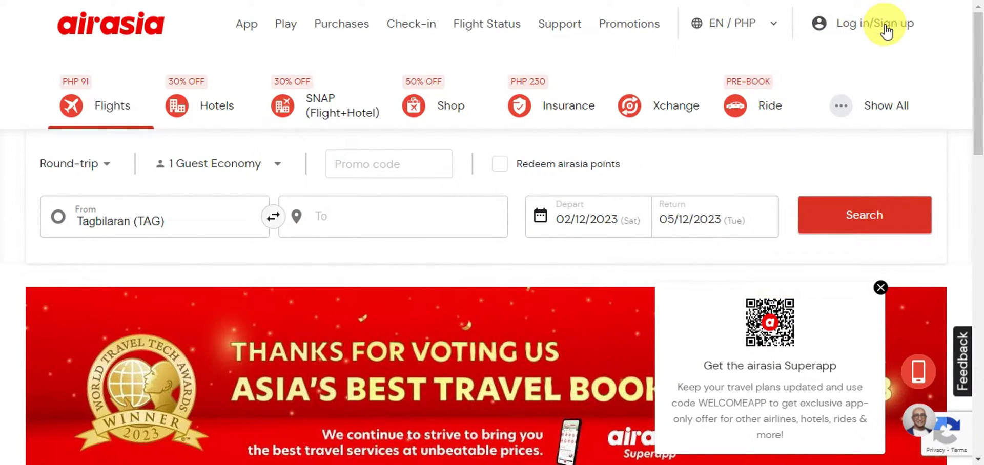
Step: Look through the additional service categories and the rest of the airasia home page
click(839, 31)
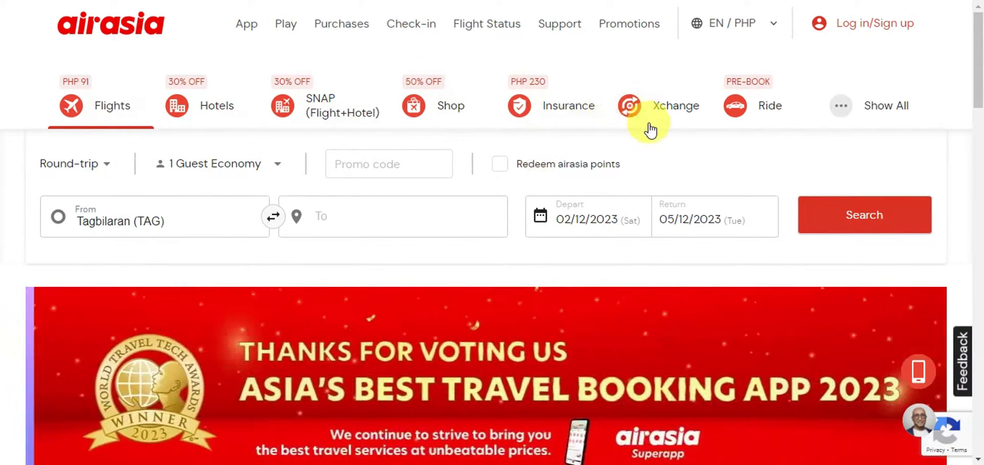
click(839, 108)
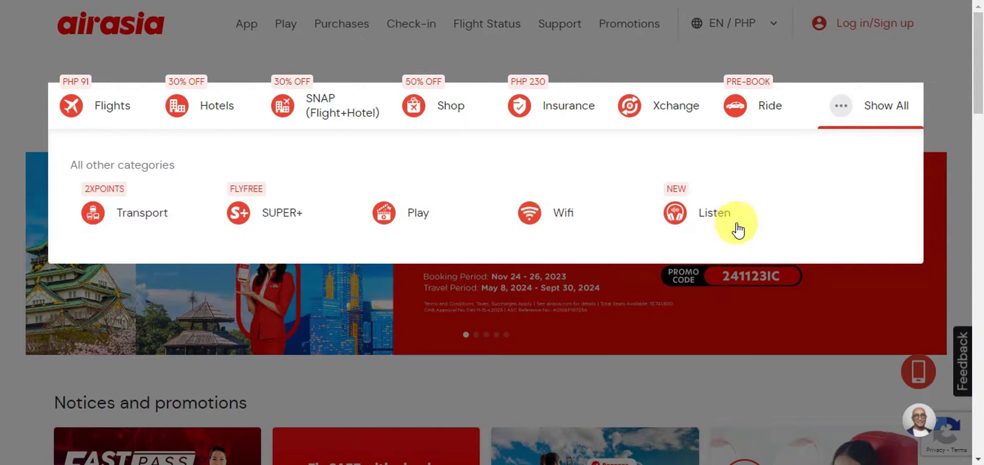
click(838, 106)
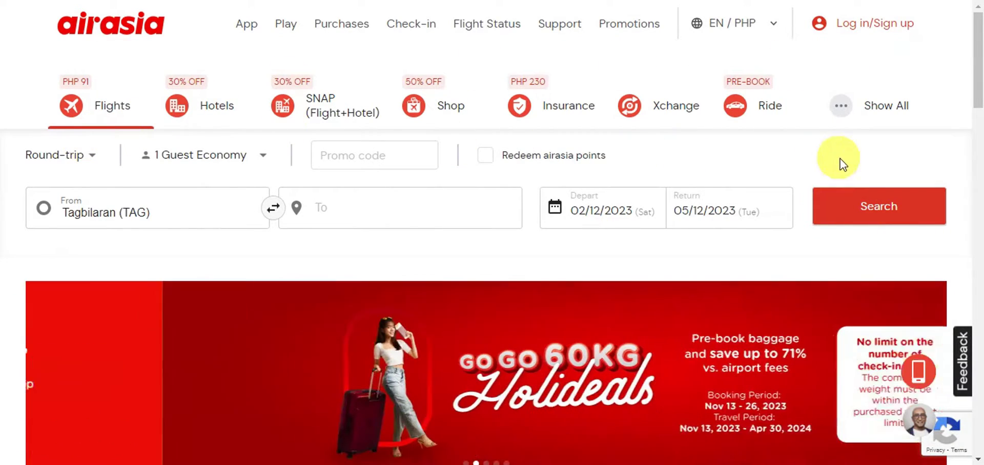
scroll(889, 285, down, 4)
scroll(889, 281, up, 4)
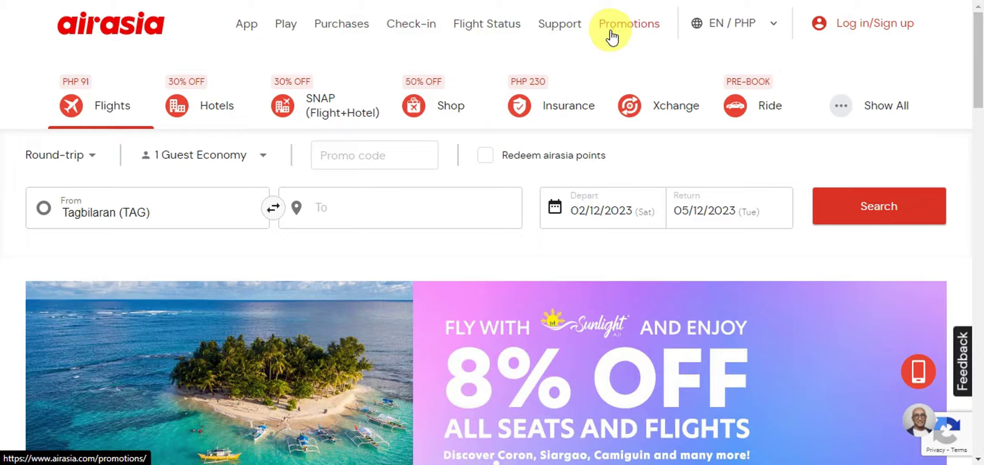
Step: View the available display currencies and the trip types offered for flights
click(773, 26)
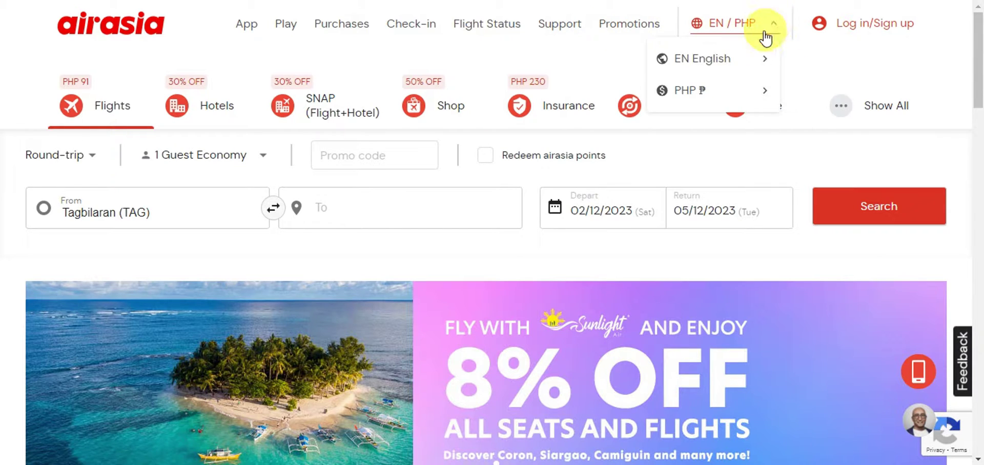
click(763, 88)
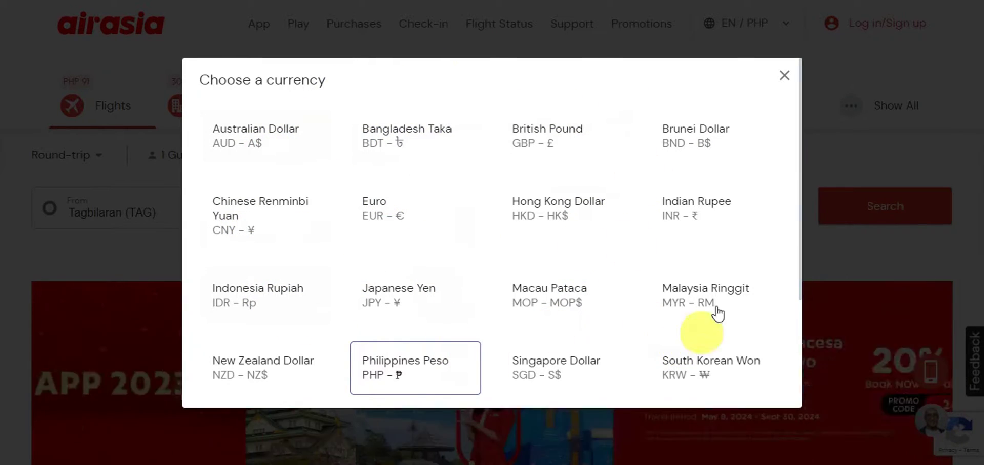
scroll(697, 195, down, 3)
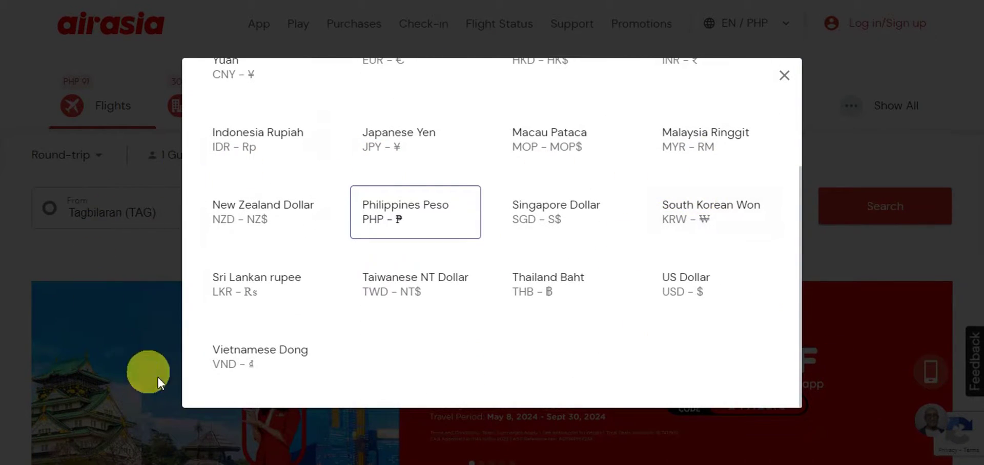
click(783, 79)
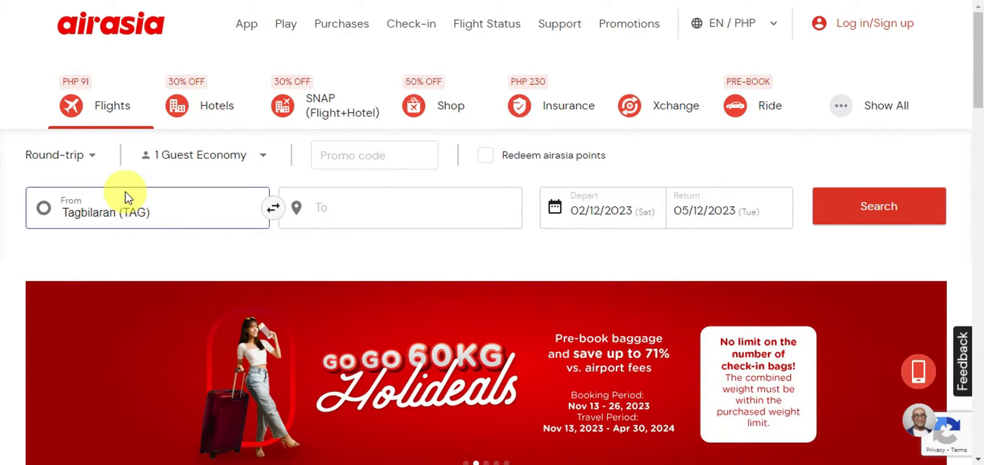
click(72, 158)
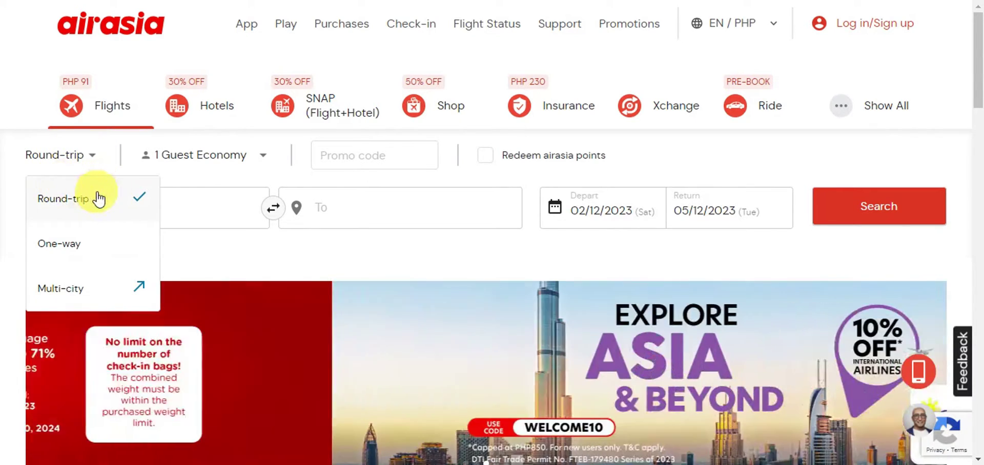
click(285, 251)
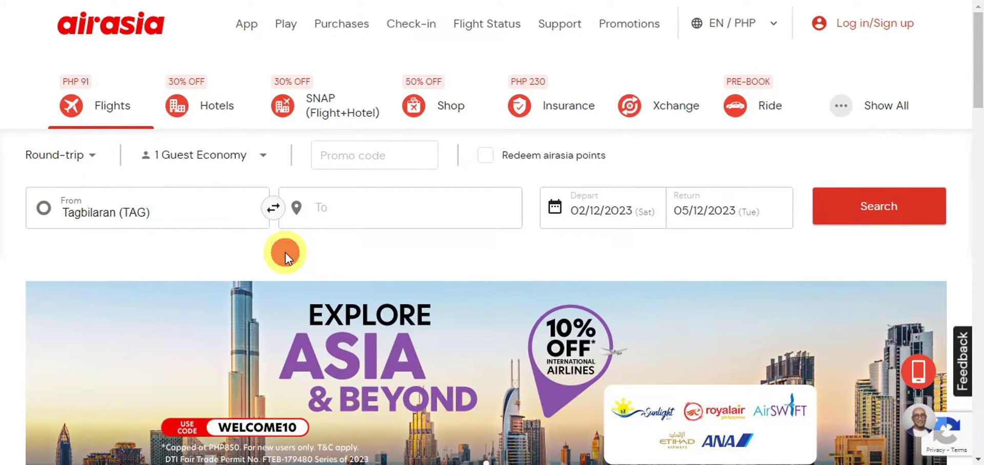
Step: Choose Economy as the travel class for one adult and set the trip type to One-way
click(260, 155)
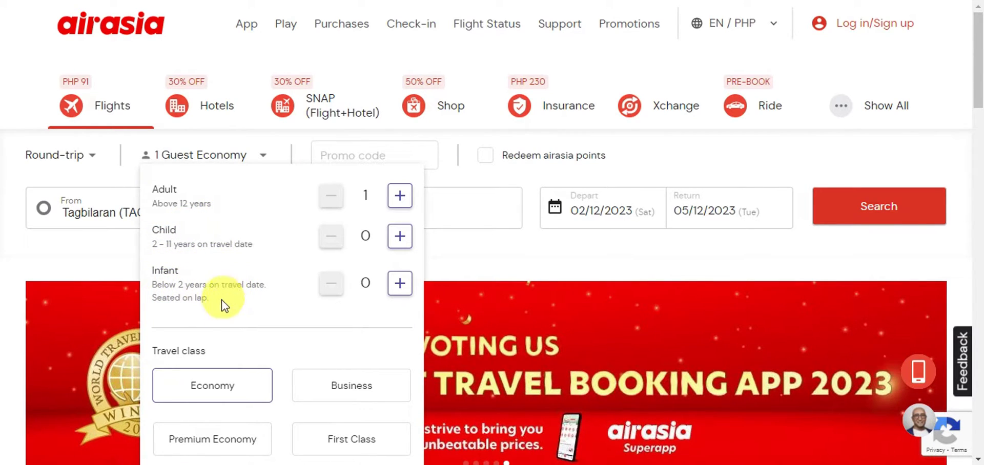
scroll(246, 226, down, 3)
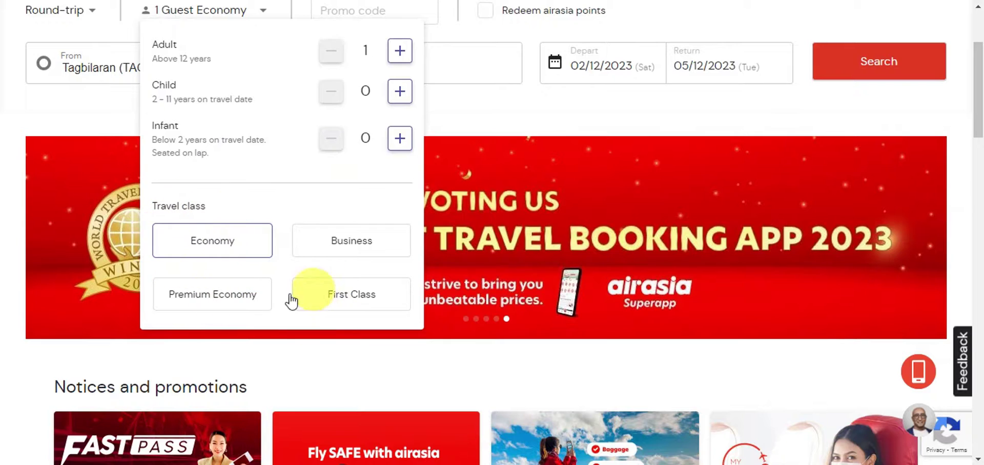
scroll(308, 266, down, 3)
scroll(292, 225, up, 3)
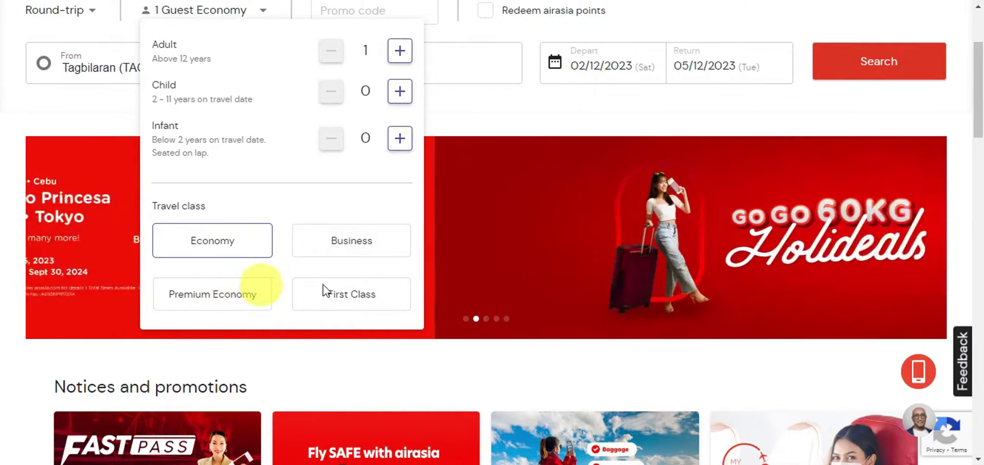
scroll(325, 290, up, 3)
click(216, 387)
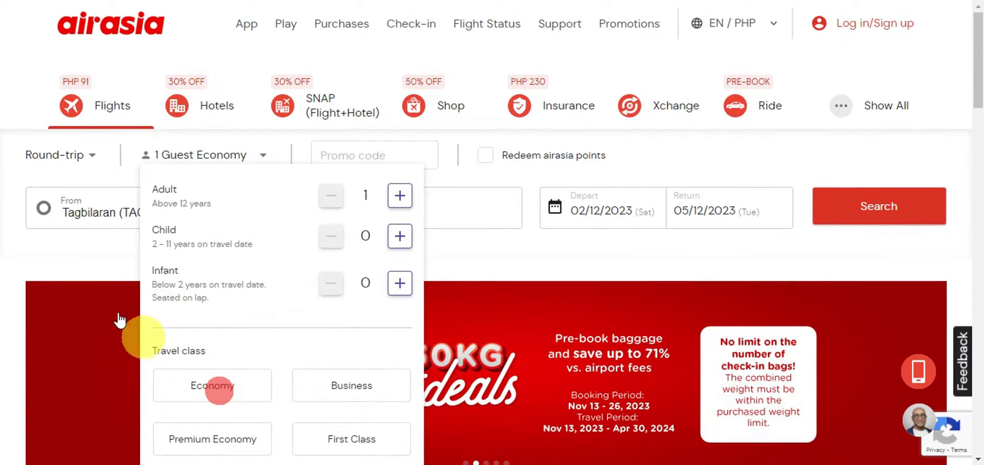
click(95, 159)
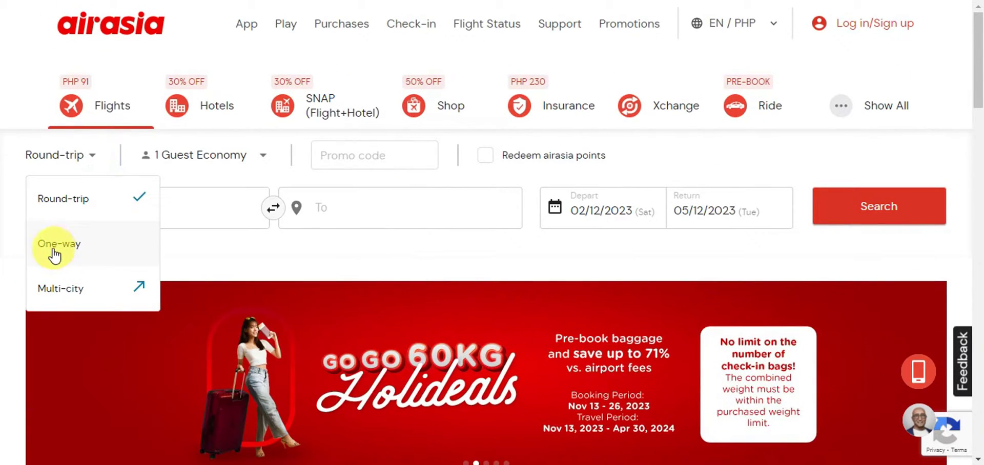
click(78, 243)
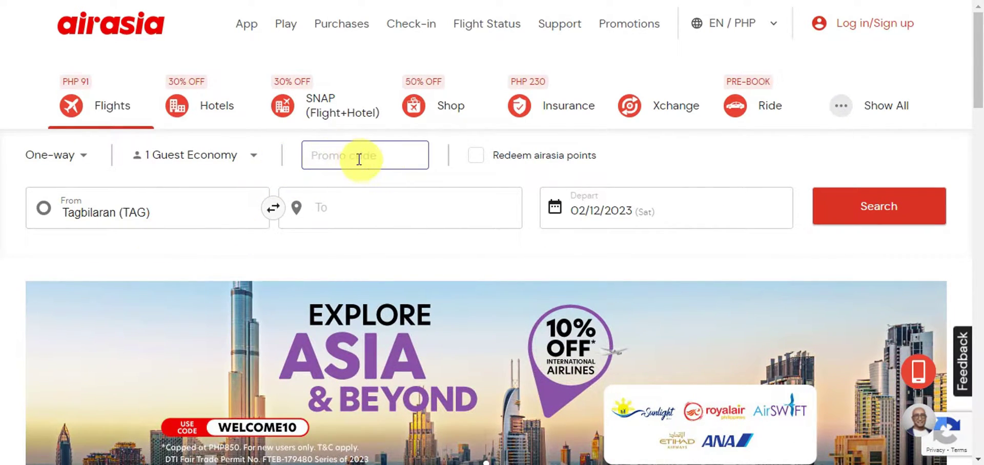
click(391, 155)
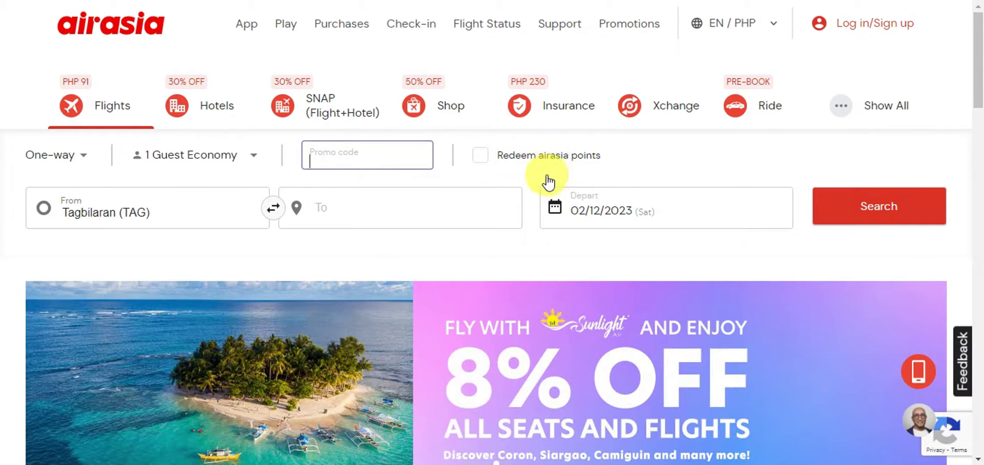
click(480, 156)
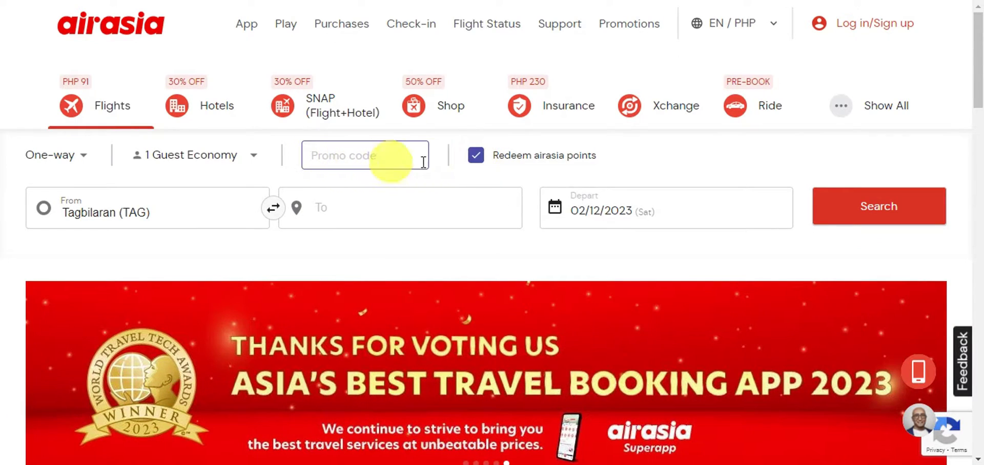
click(479, 156)
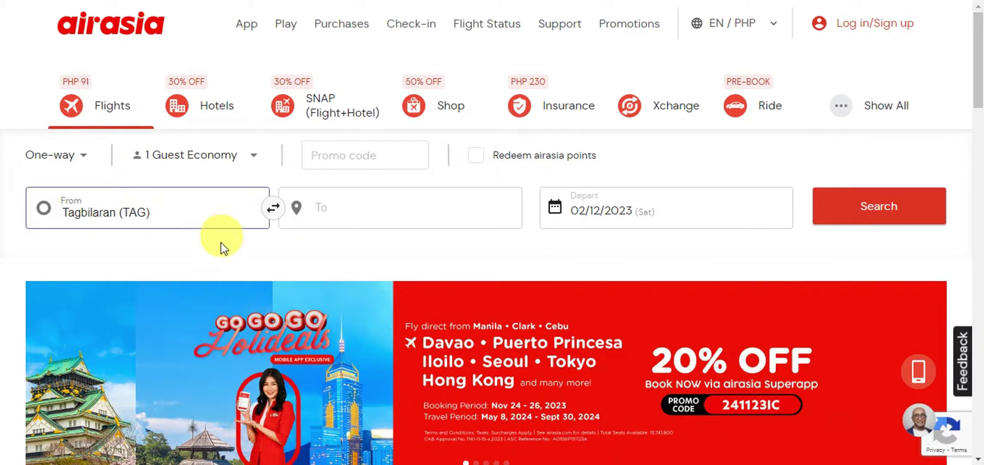
Step: Choose Tagbilaran (TAG) from the nearest airports as the departure airport
click(204, 215)
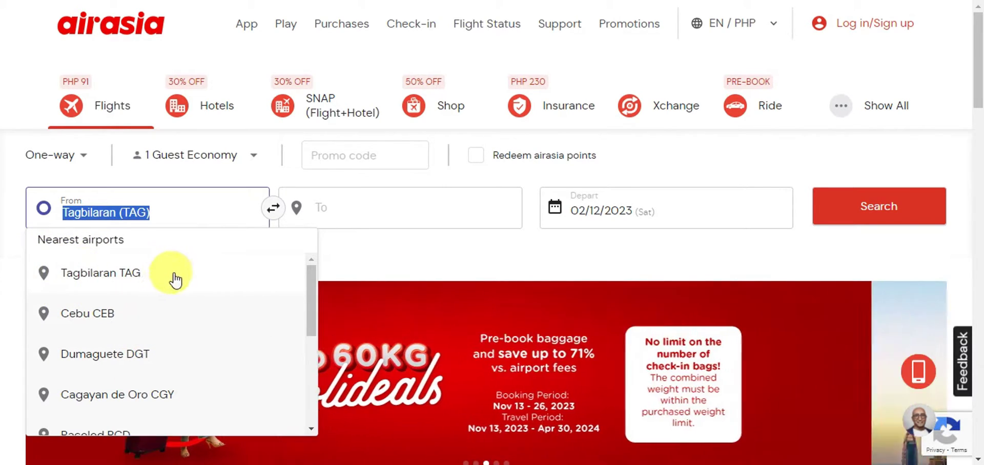
scroll(204, 307, down, 2)
scroll(75, 296, up, 2)
scroll(83, 302, down, 4)
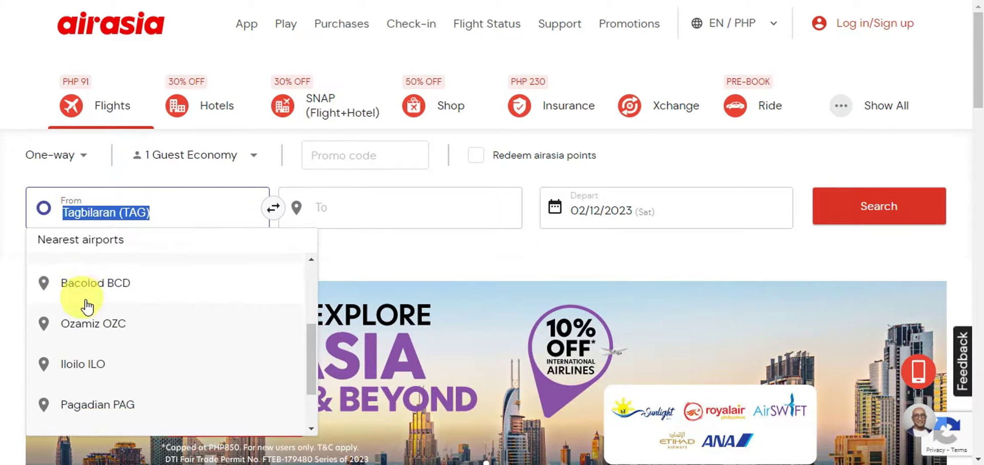
scroll(149, 356, up, 5)
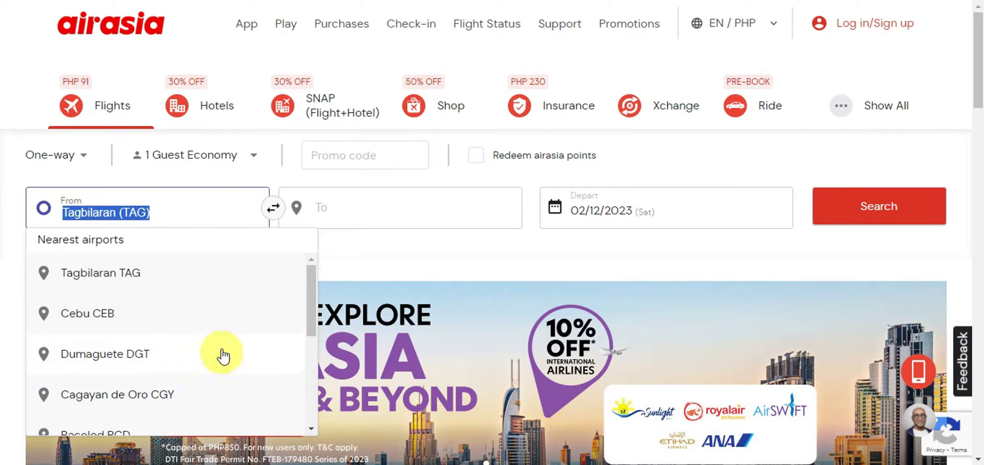
click(132, 273)
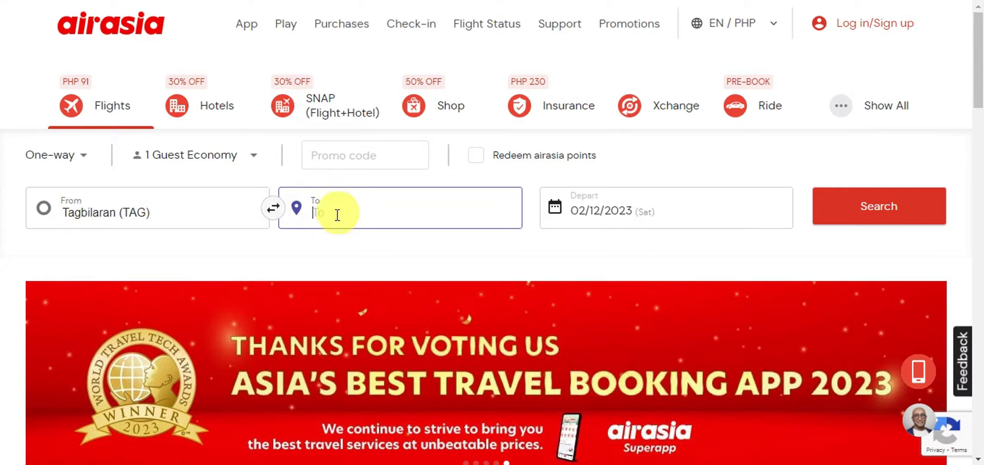
Step: Set the flight destination to Manila (MNL)
click(446, 209)
click(303, 201)
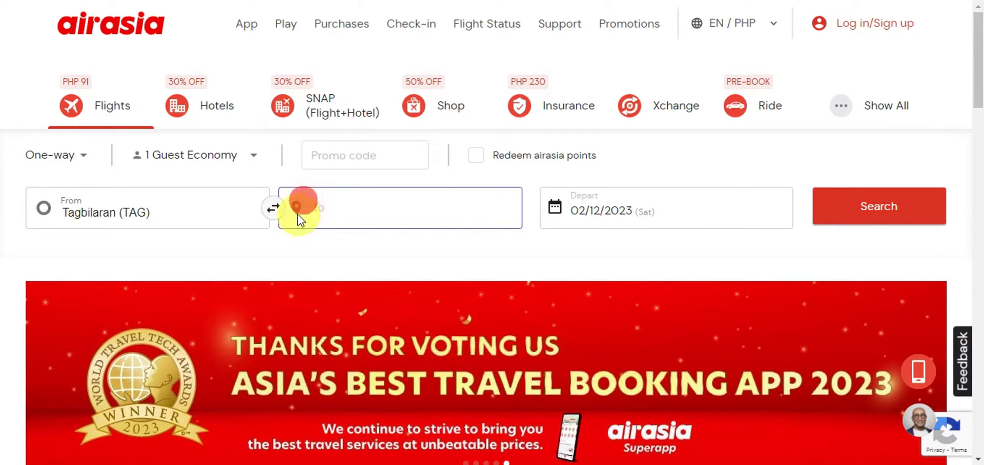
click(331, 210)
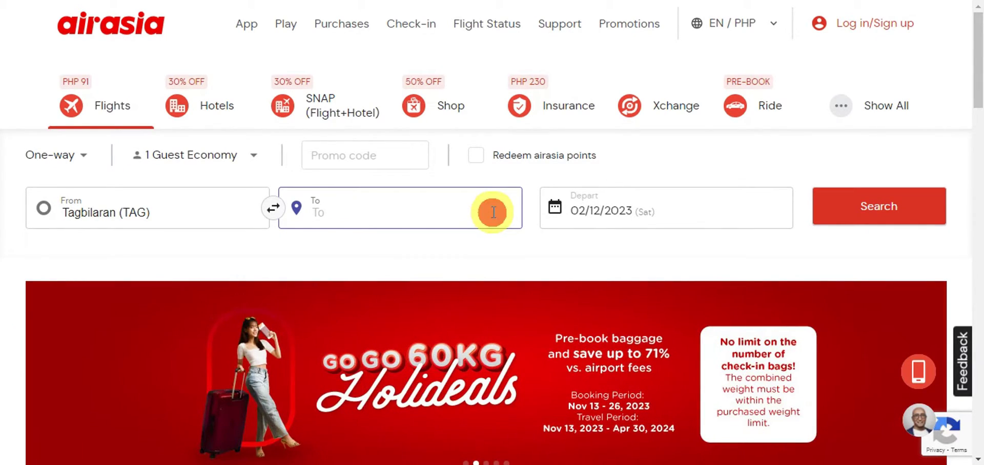
text(mani)
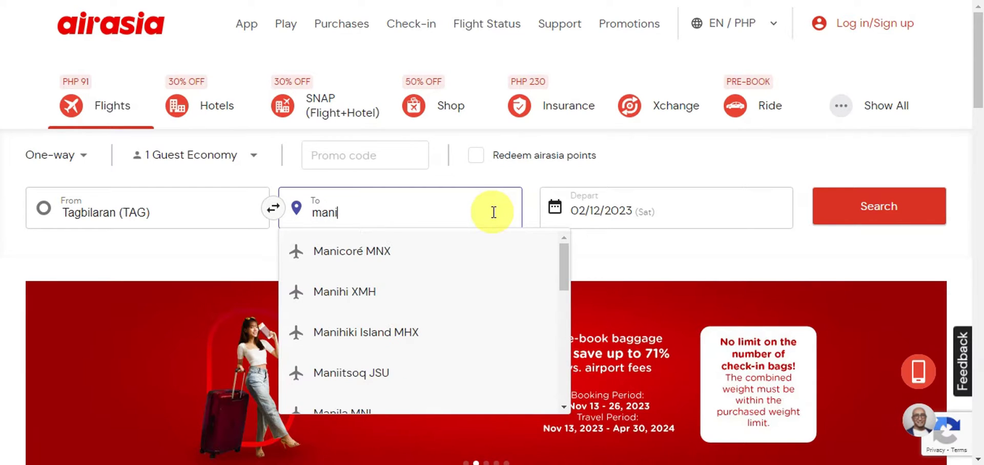
text(la)
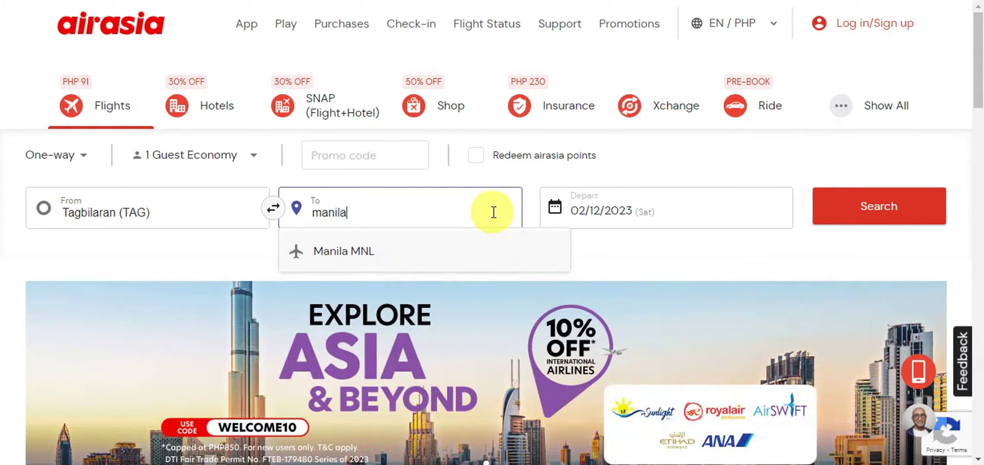
click(344, 255)
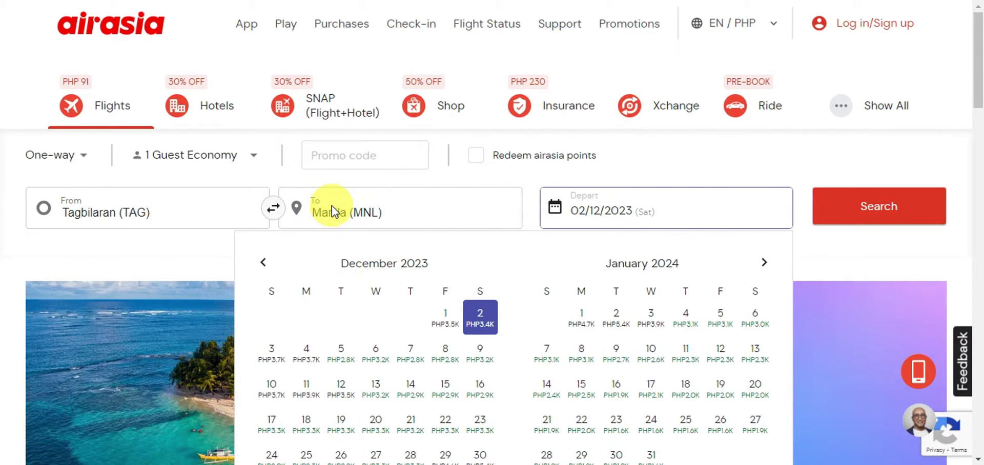
Step: Set the departure date to 24/12/2023
scroll(440, 168, down, 1)
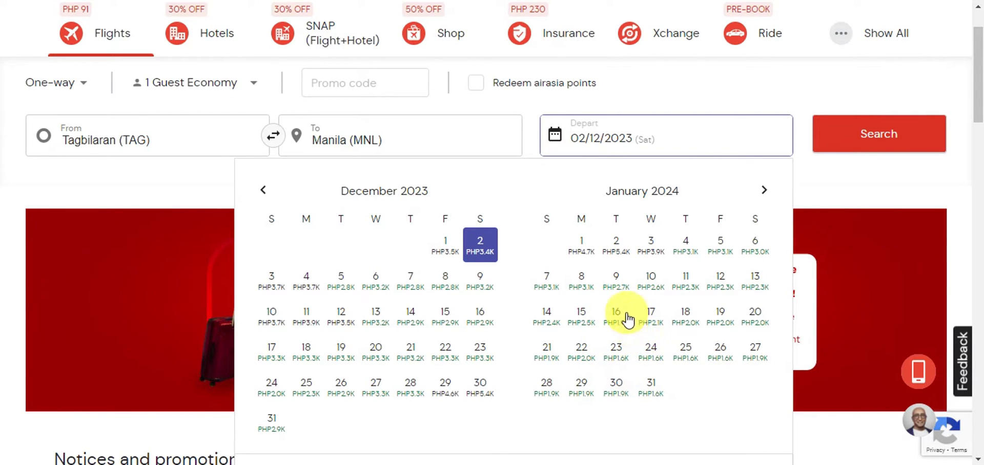
click(617, 326)
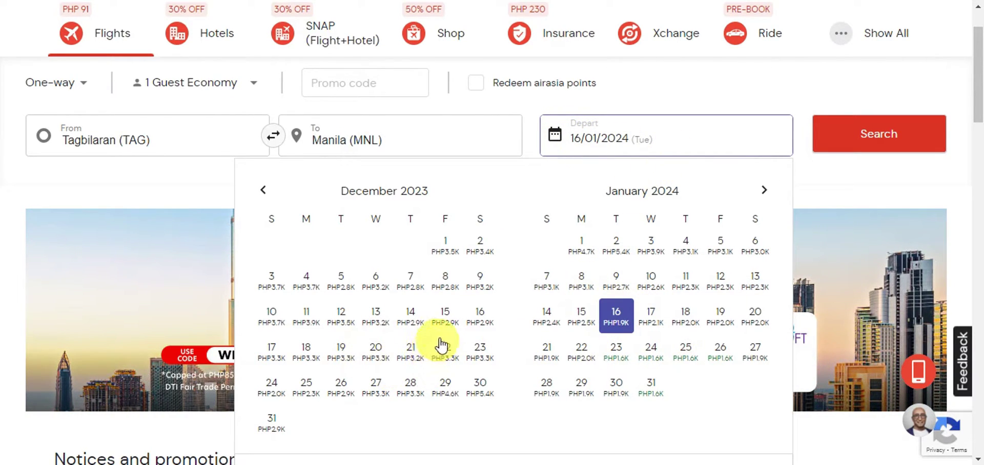
click(342, 318)
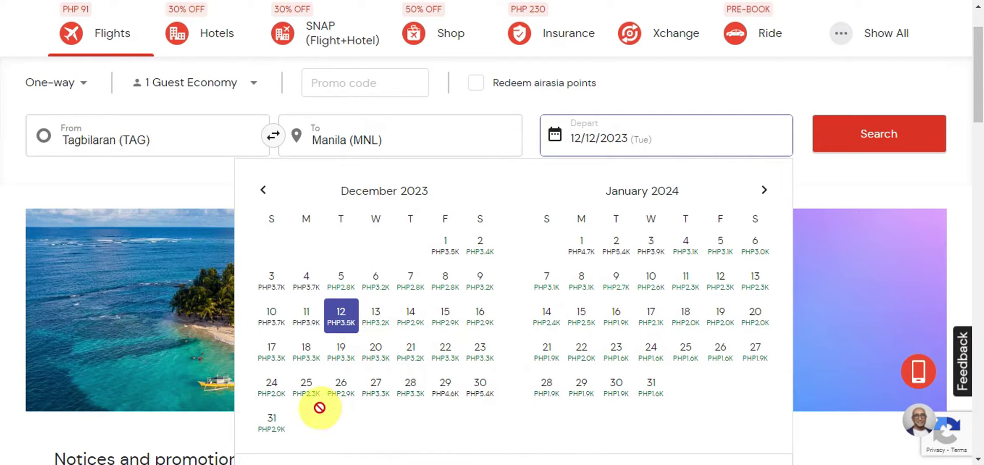
click(270, 395)
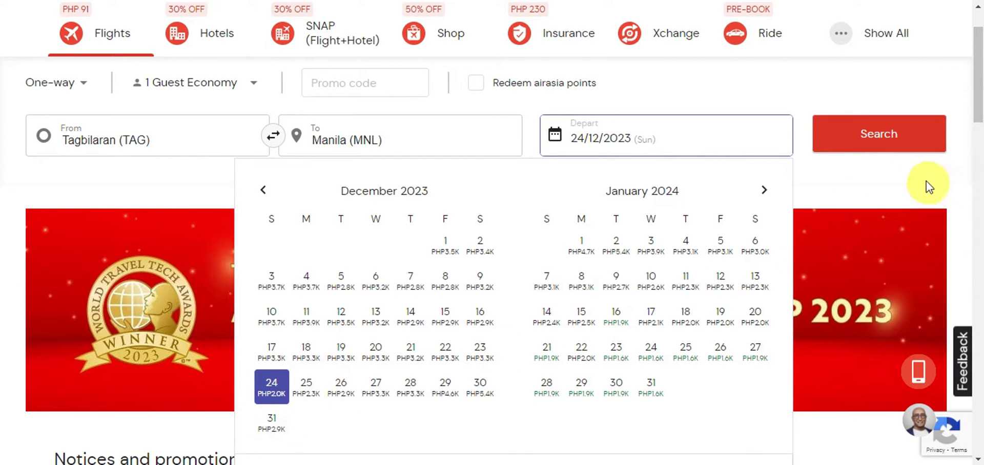
Step: Search for the flights, dismiss the member login prompt and browse the departing flights
click(883, 142)
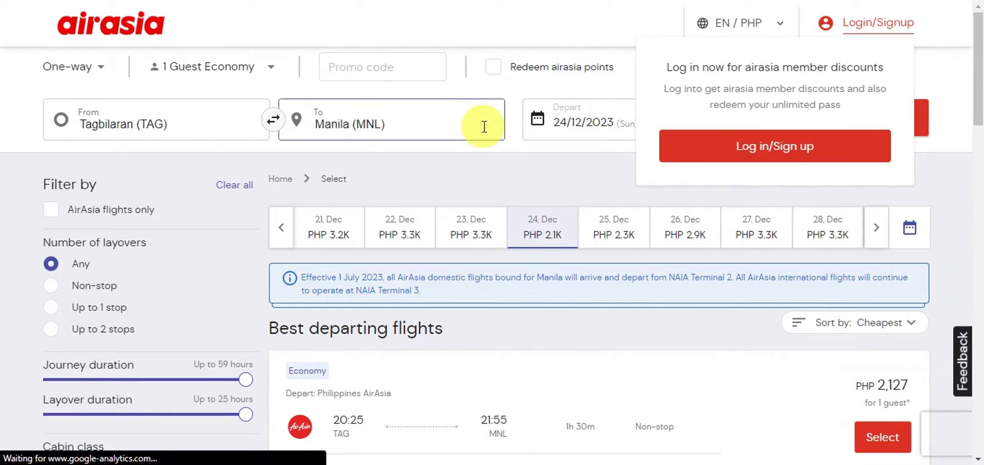
click(957, 80)
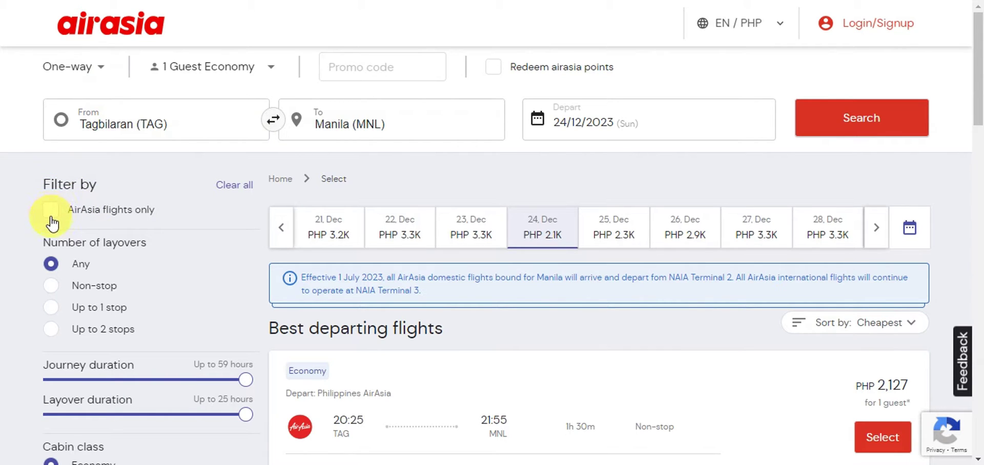
scroll(551, 277, down, 10)
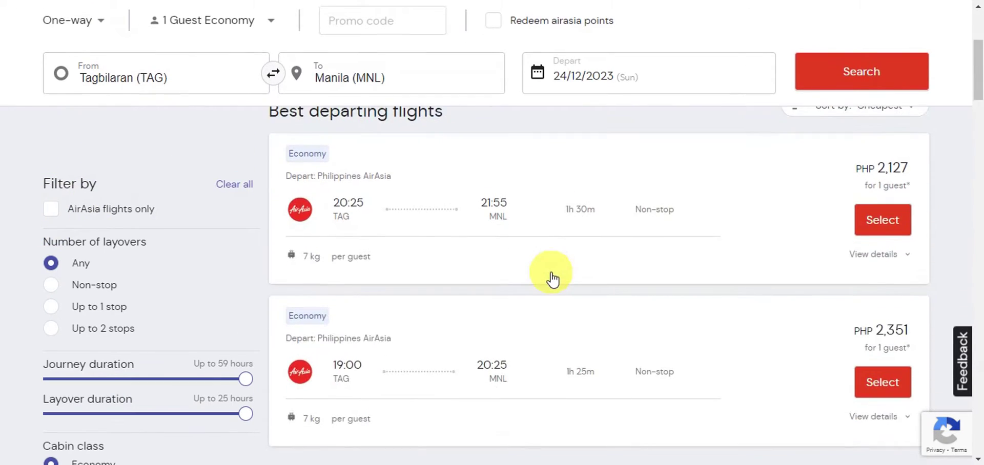
Step: Filter the departing flights to show AirAsia flights only
scroll(552, 277, up, 10)
scroll(384, 261, down, 5)
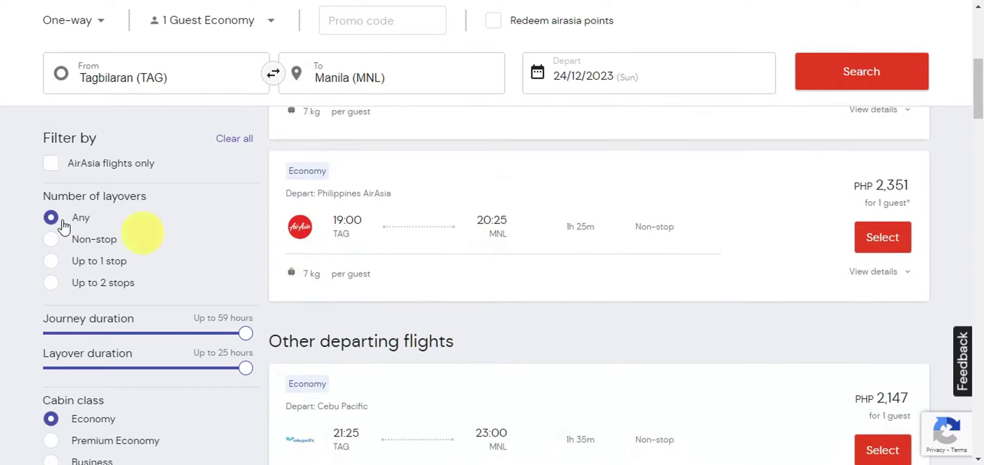
scroll(136, 228, up, 8)
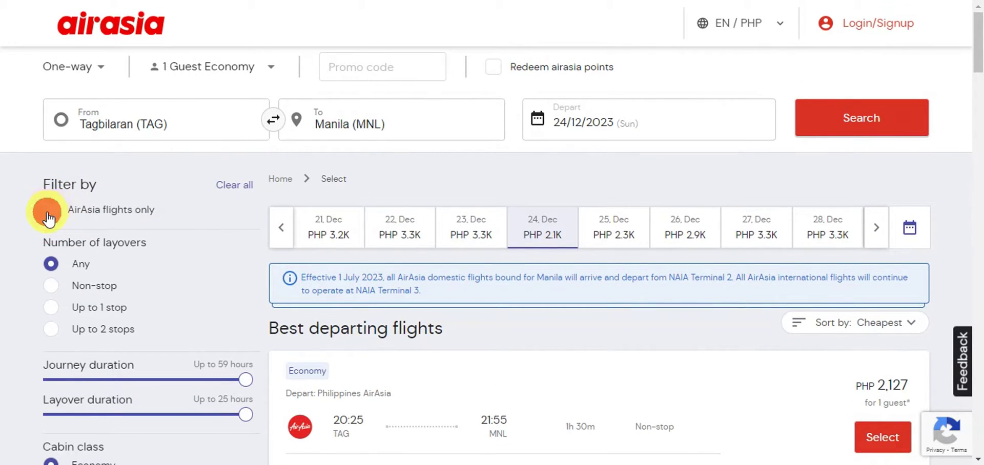
click(49, 215)
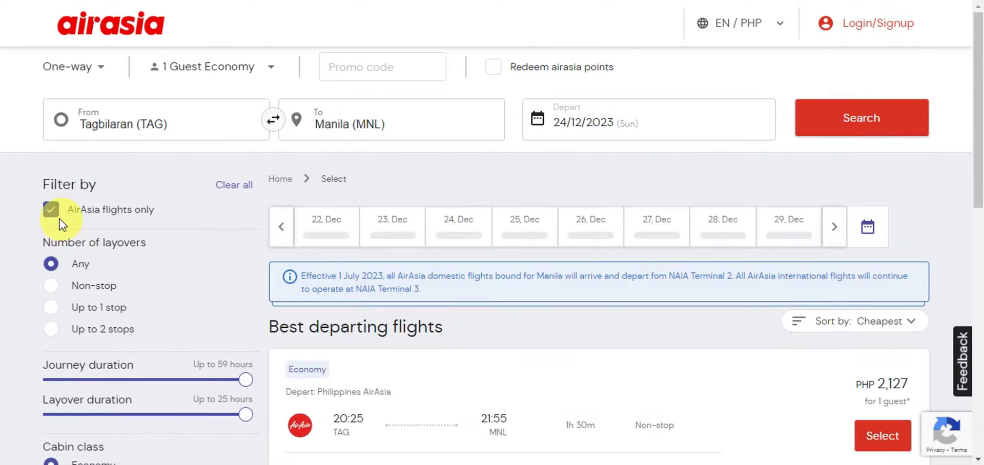
Step: Examine the layover, duration, cabin class and airline filters and the fares for the dates around 24 December
scroll(68, 168, down, 2)
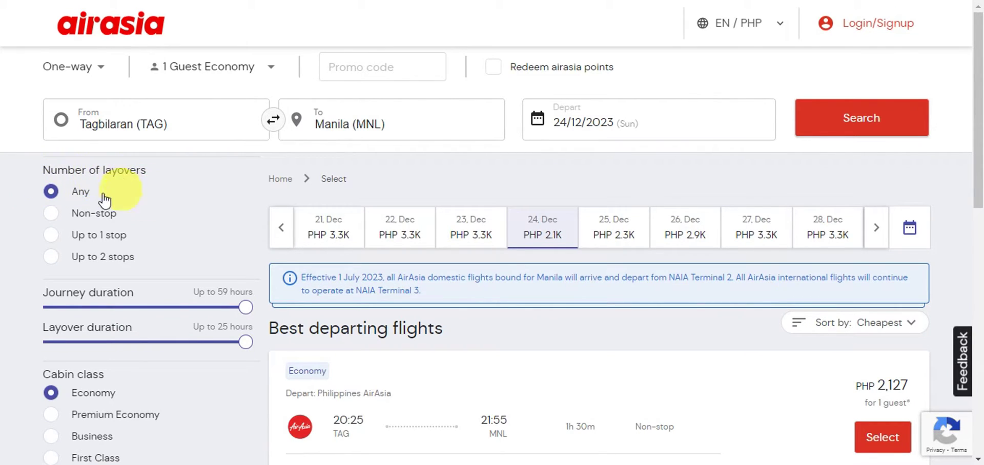
scroll(61, 217, down, 3)
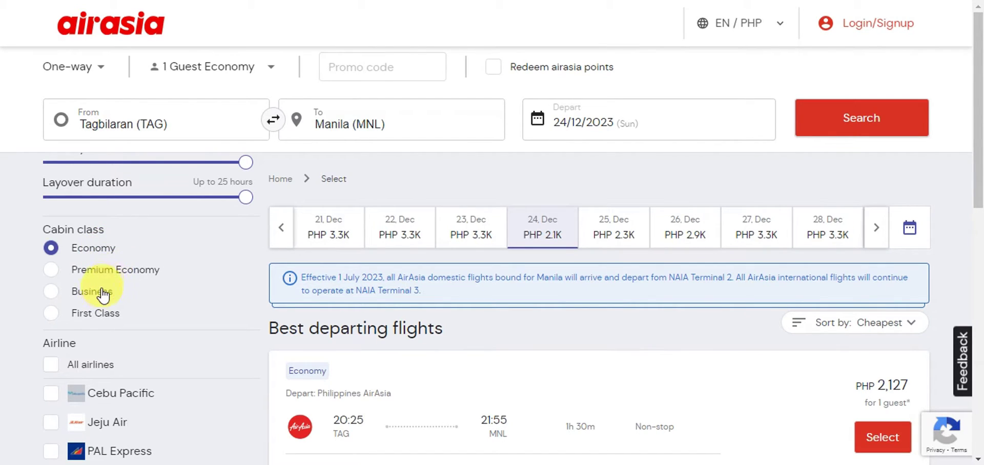
scroll(156, 257, down, 2)
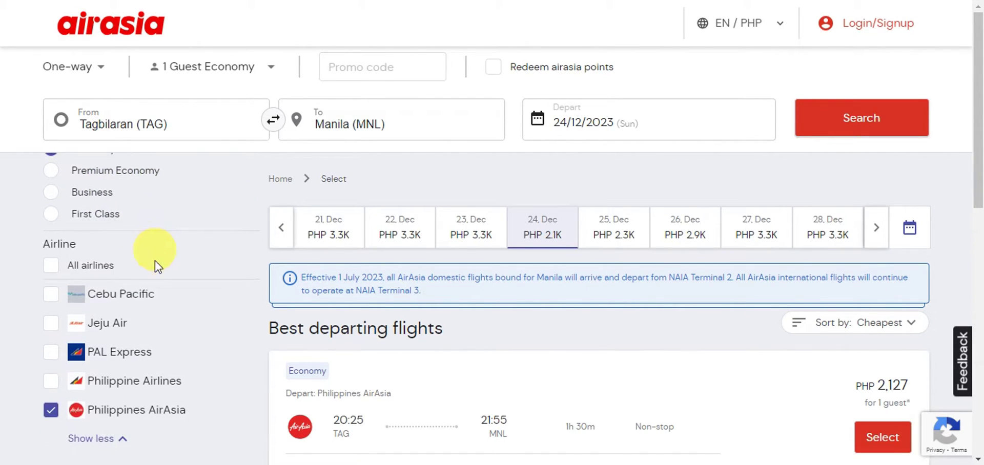
scroll(123, 292, up, 6)
scroll(183, 252, down, 6)
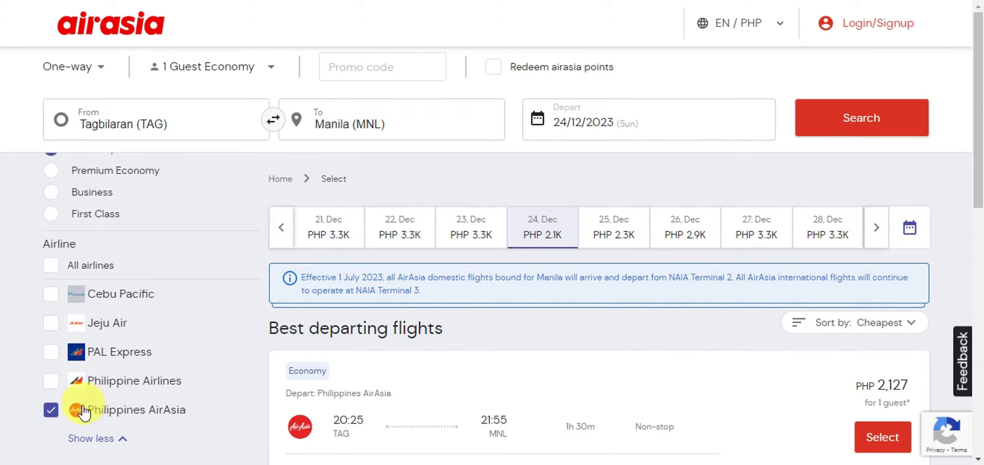
scroll(125, 352, up, 4)
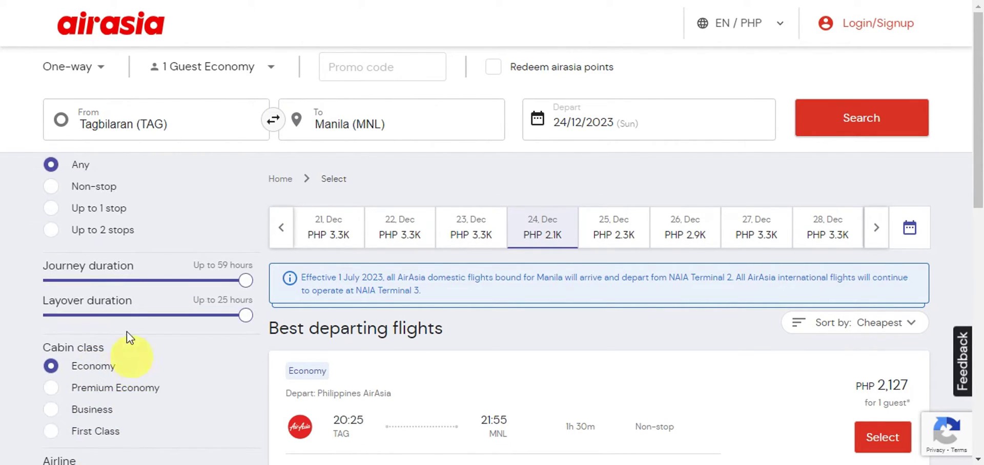
scroll(154, 287, down, 5)
scroll(145, 301, up, 3)
scroll(150, 310, down, 3)
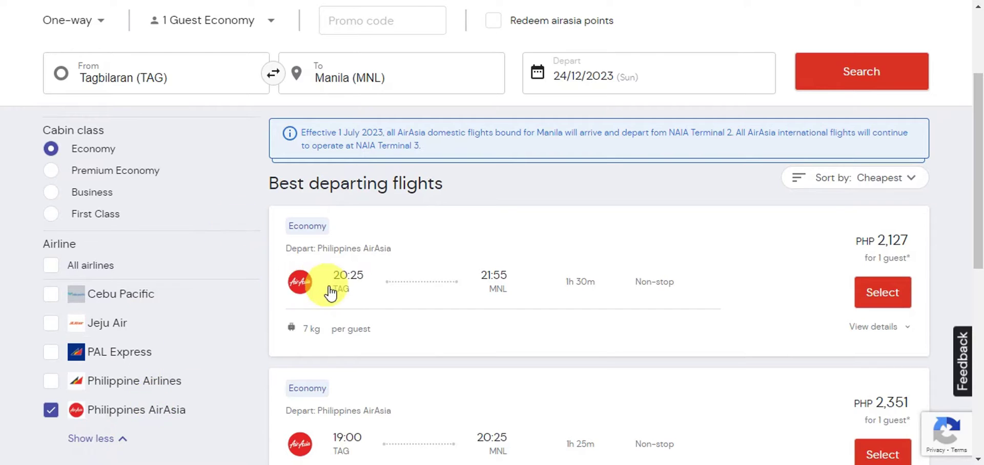
scroll(329, 296, up, 3)
scroll(96, 220, up, 5)
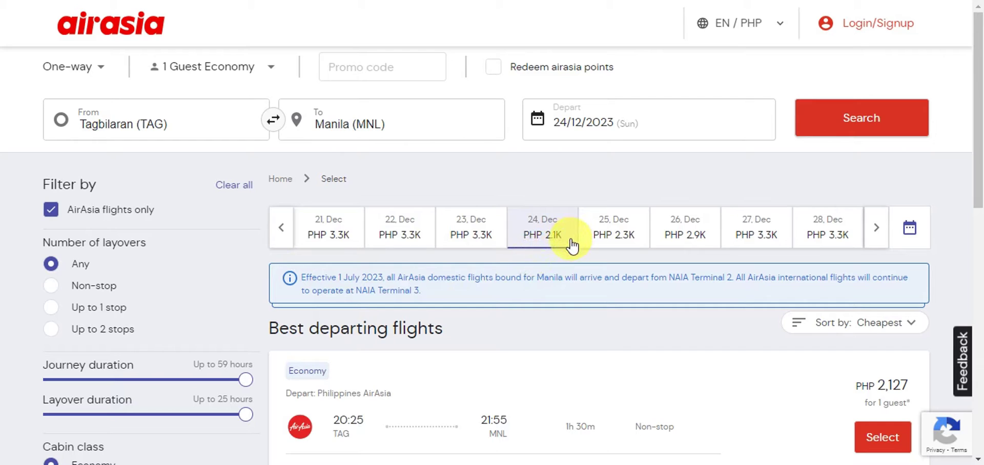
Step: Try sorting the departing flights by Fastest and return the sort order to Cheapest
scroll(942, 199, down, 1)
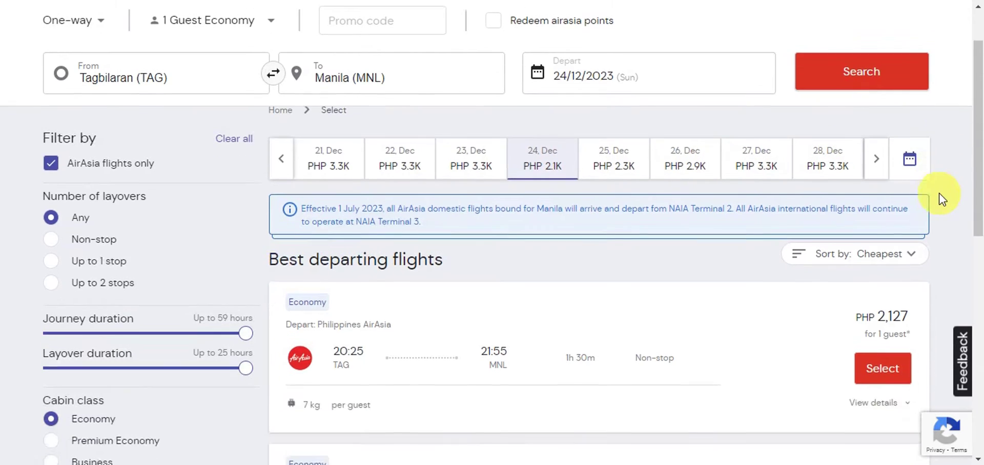
scroll(942, 200, down, 1)
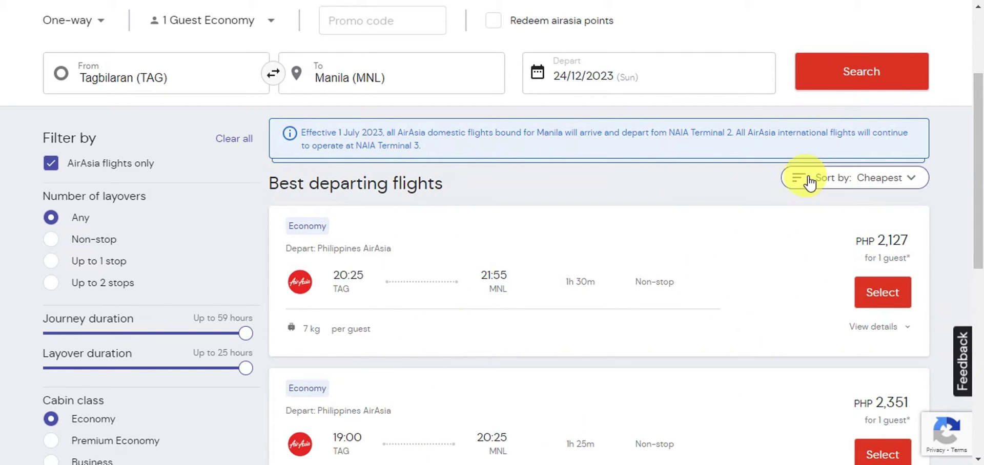
click(905, 180)
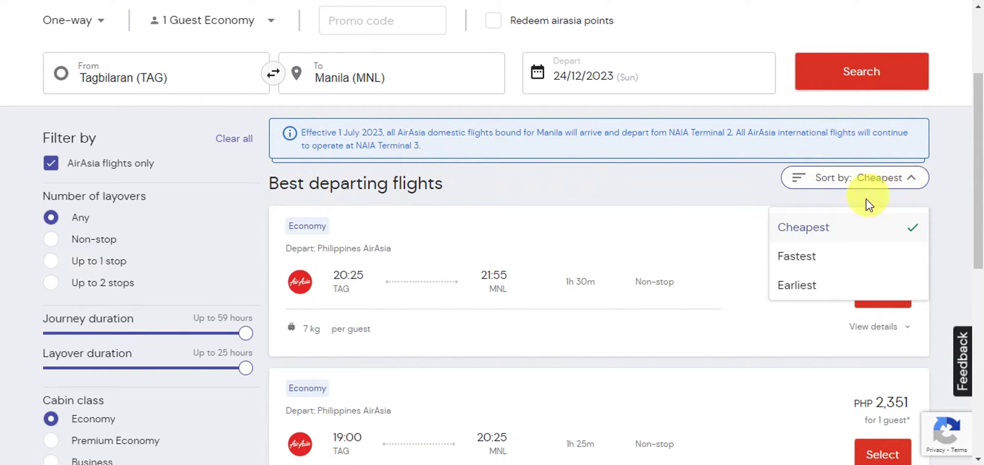
click(806, 264)
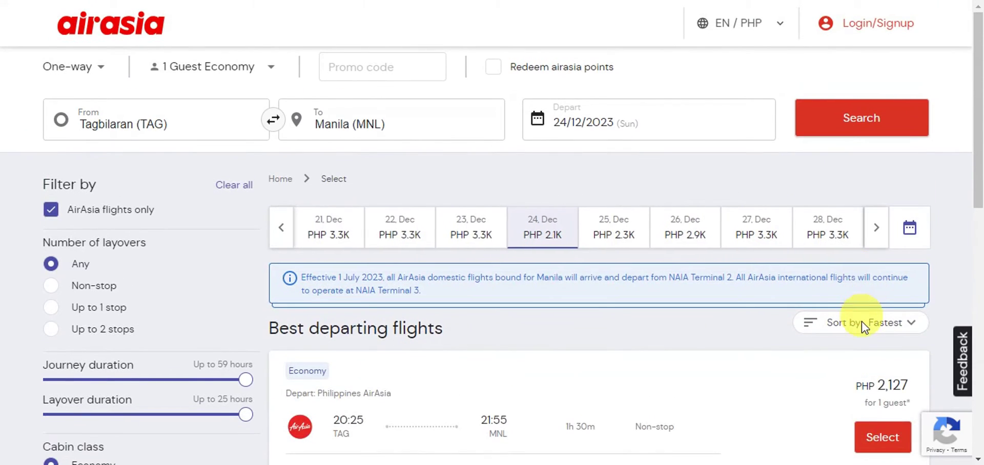
click(861, 321)
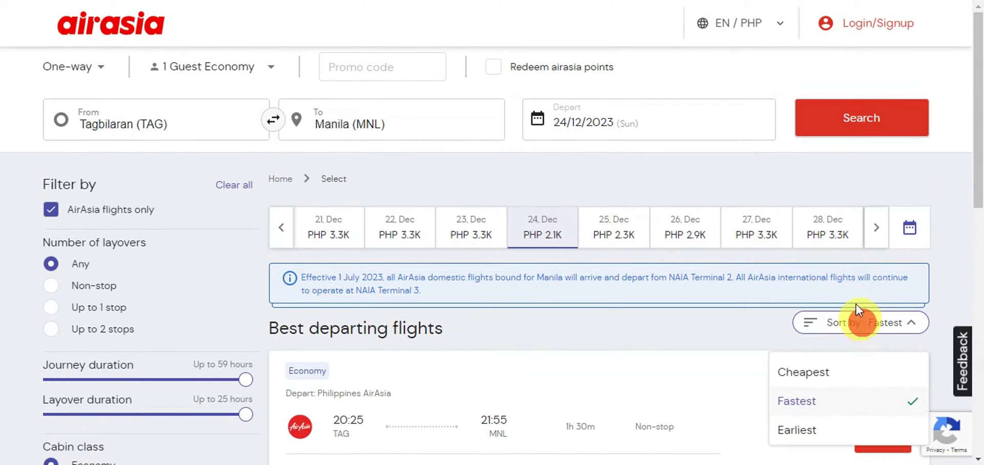
scroll(855, 302, down, 1)
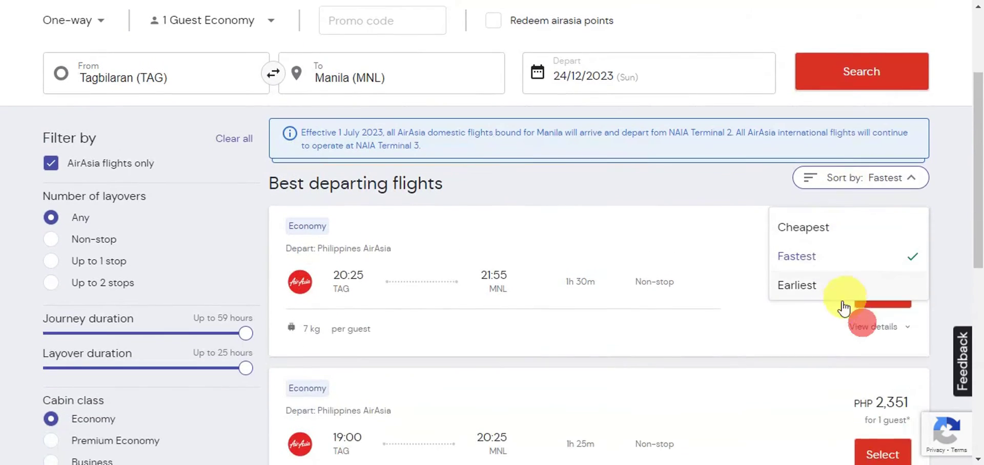
click(803, 233)
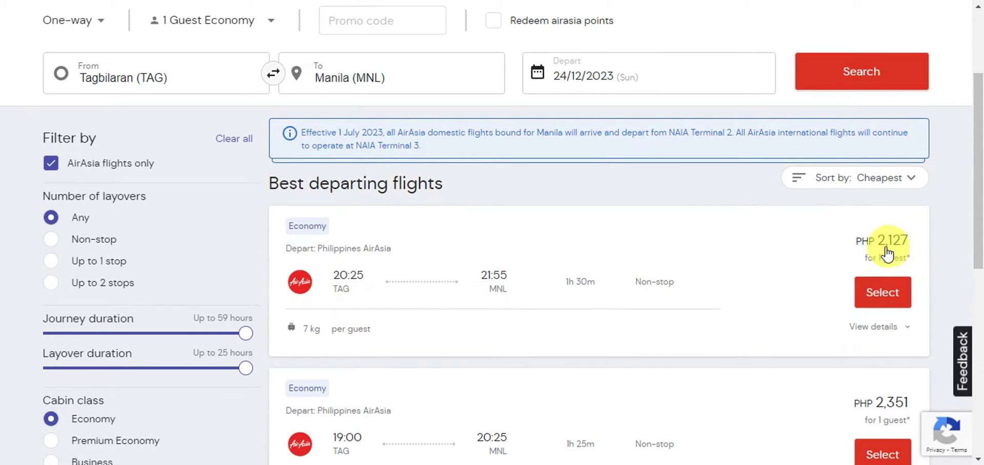
Step: Compare the times, durations, stops and prices of the best and other departing AirAsia flights
scroll(714, 279, down, 4)
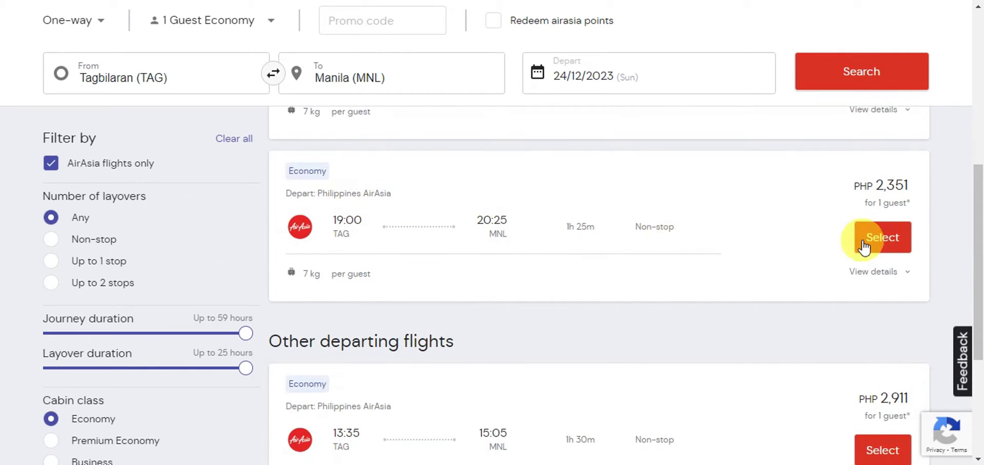
scroll(749, 228, down, 4)
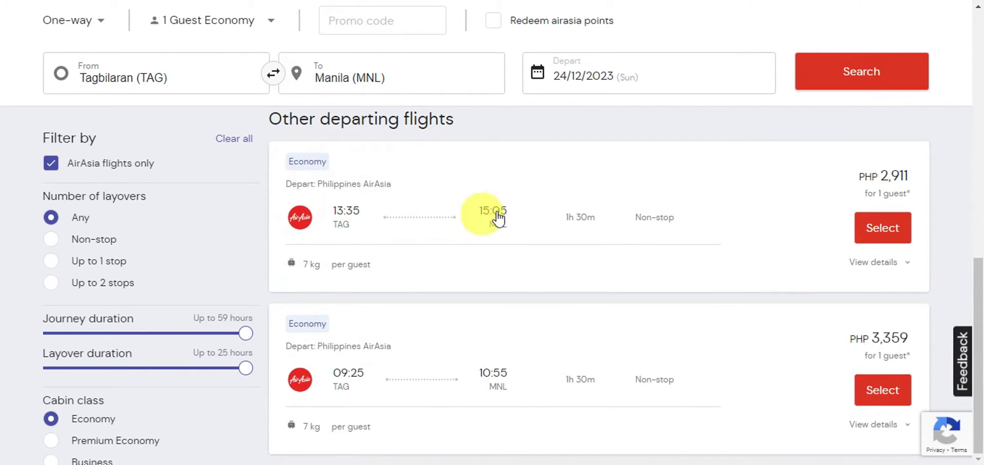
scroll(617, 274, up, 8)
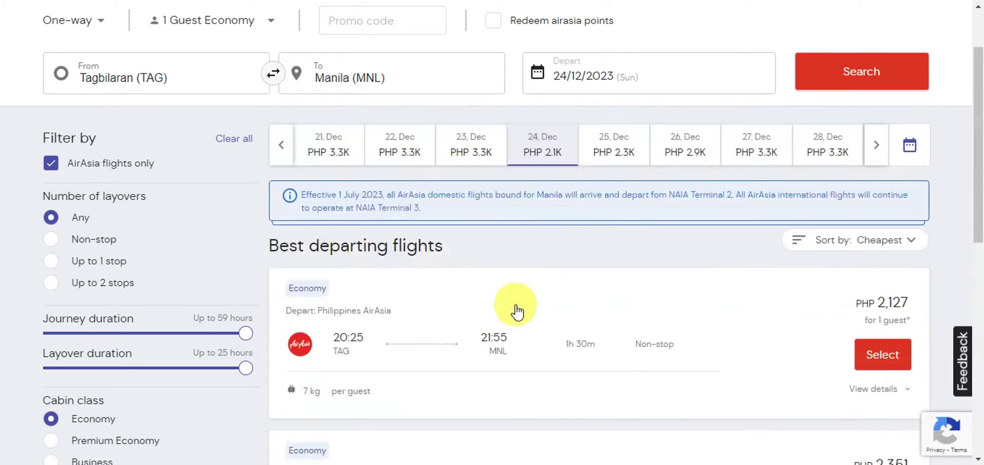
scroll(516, 310, down, 5)
scroll(533, 265, down, 2)
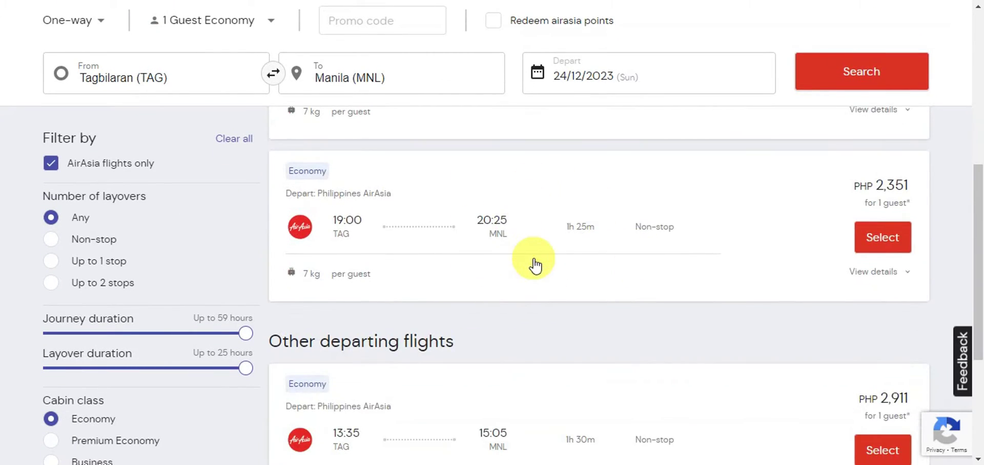
scroll(499, 265, up, 4)
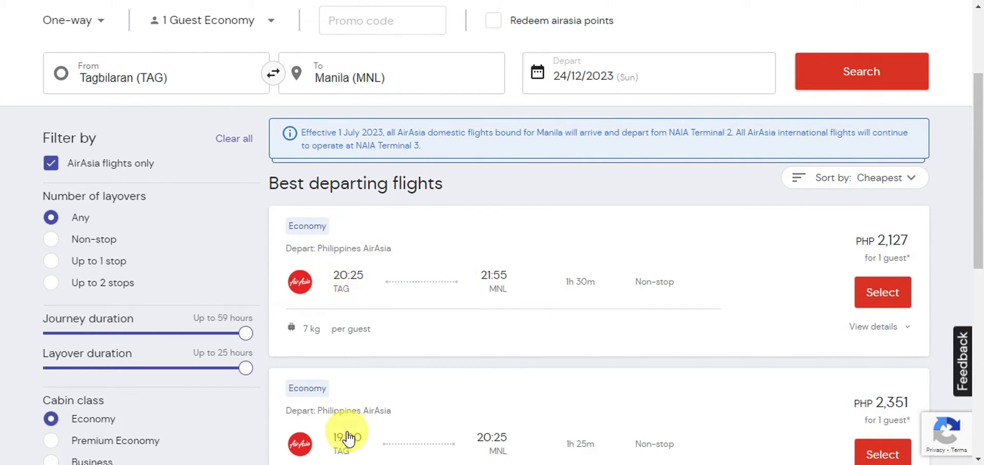
scroll(344, 264, down, 1)
scroll(344, 264, down, 1)
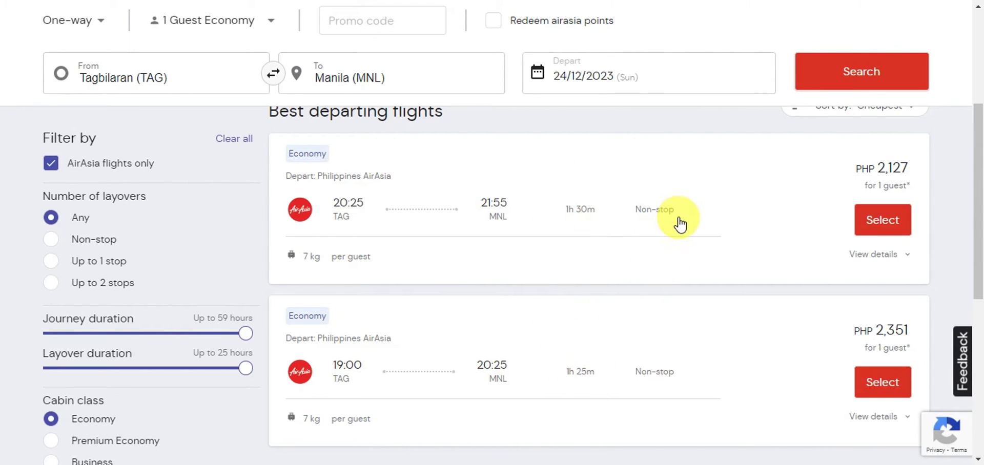
scroll(676, 225, down, 5)
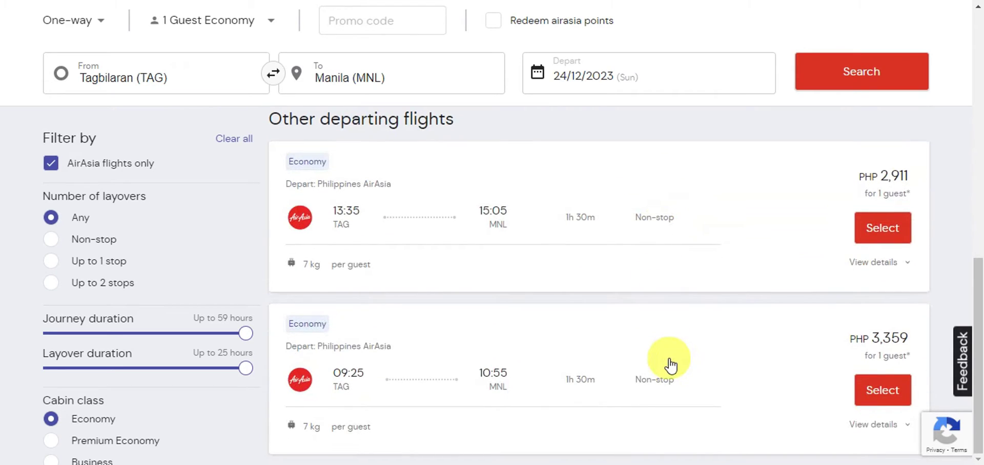
scroll(650, 333, up, 6)
scroll(666, 359, down, 3)
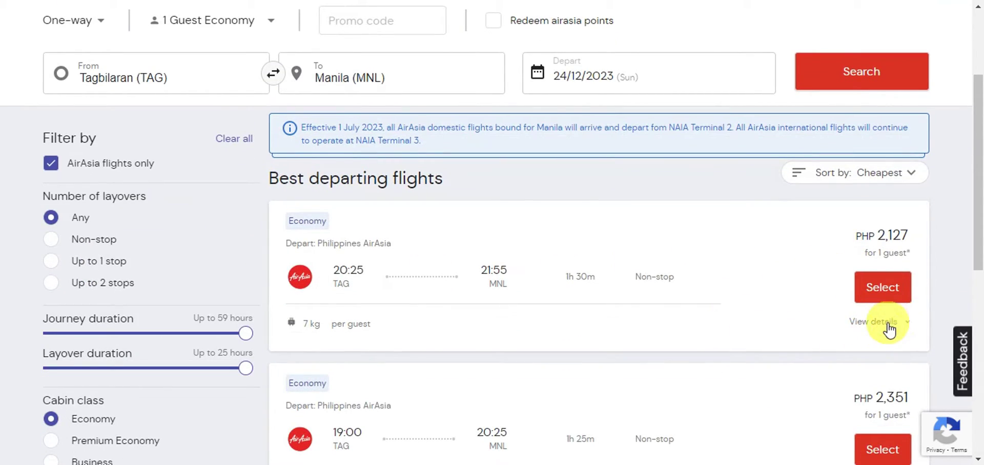
Step: Review the itinerary and baggage details of the 20:25 Tagbilaran to Manila flight and select that flight
click(890, 328)
scroll(542, 275, down, 3)
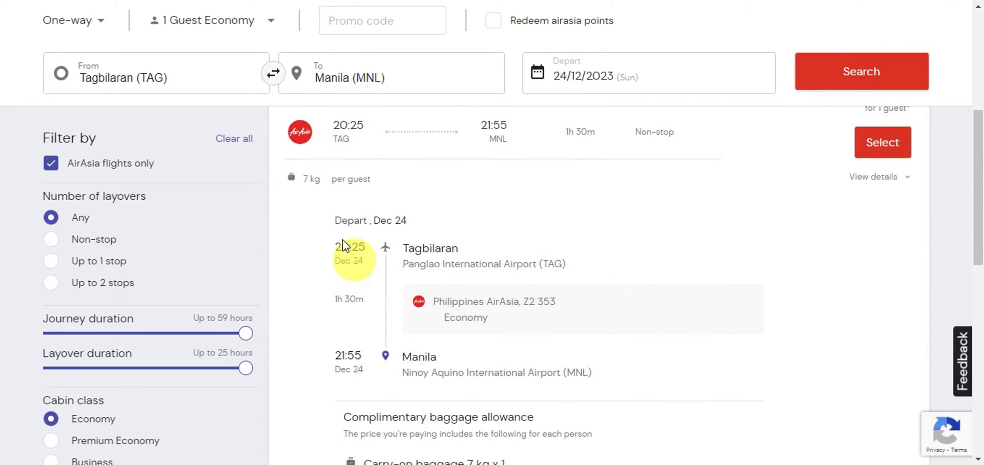
scroll(614, 336, down, 2)
scroll(615, 336, up, 2)
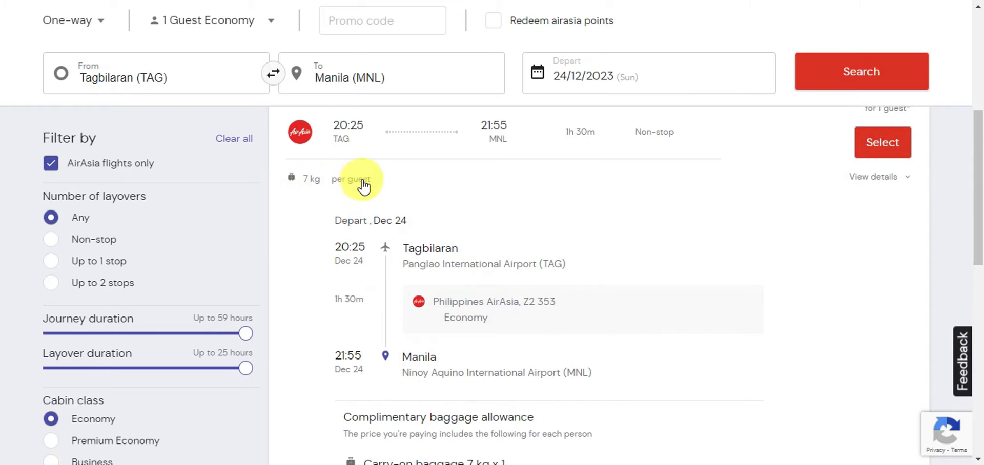
scroll(430, 226, down, 2)
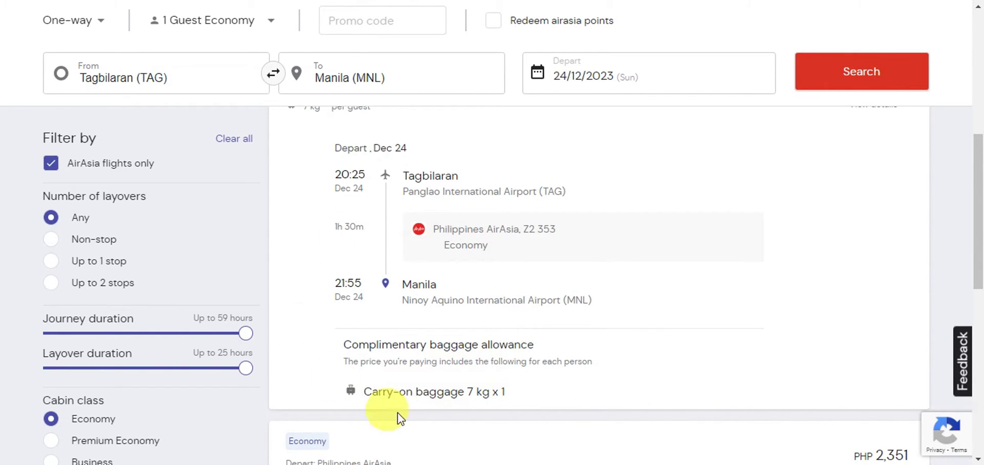
scroll(529, 296, up, 1)
scroll(529, 296, up, 2)
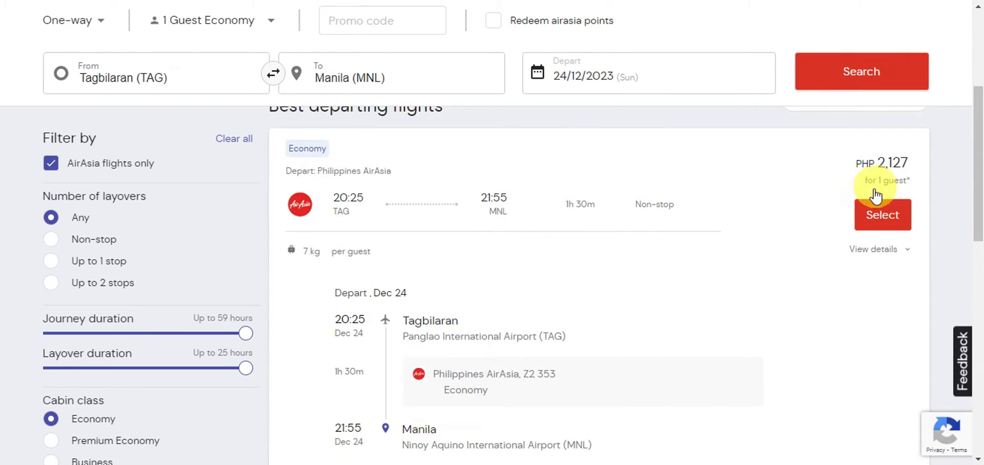
click(878, 214)
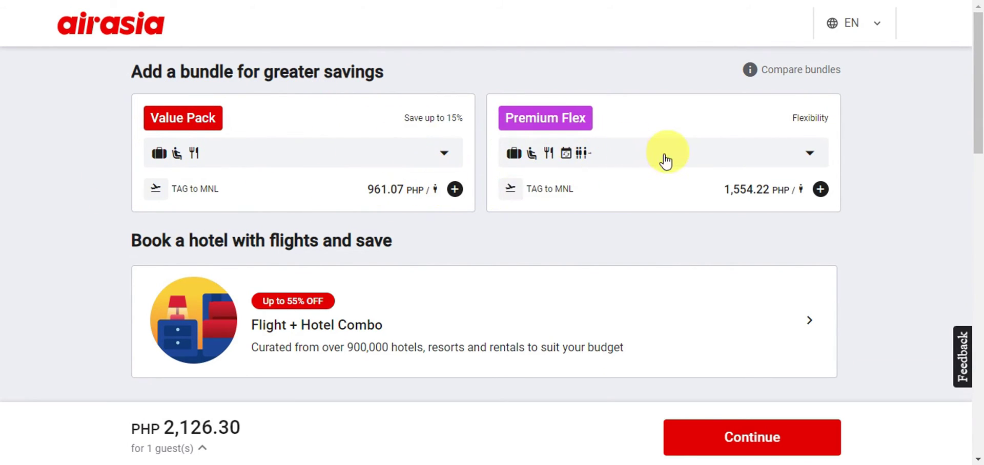
Step: Expand the bundle details and compare what Value Pack and Premium Flex include
scroll(501, 211, down, 3)
scroll(704, 136, up, 3)
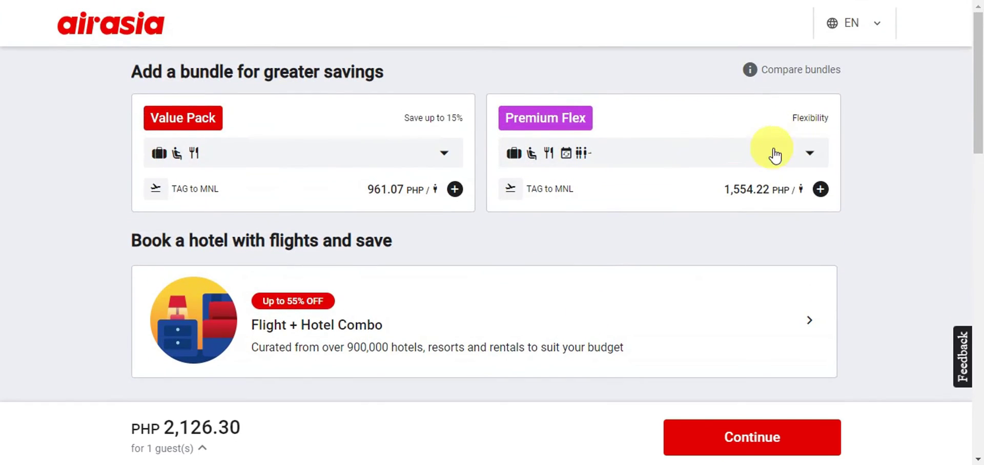
click(803, 157)
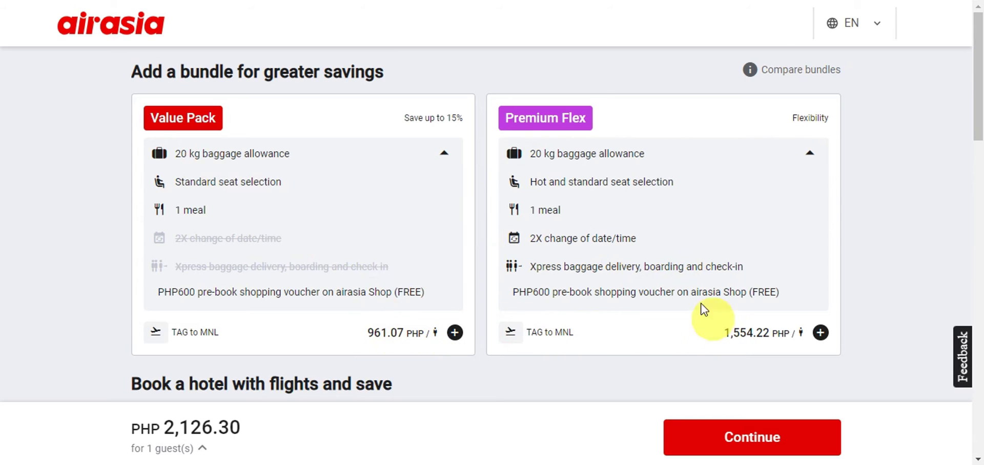
Step: Review the hotel, baggage, seat, meal and travel protection options and continue to the guest details without adding any extras
scroll(636, 257, down, 7)
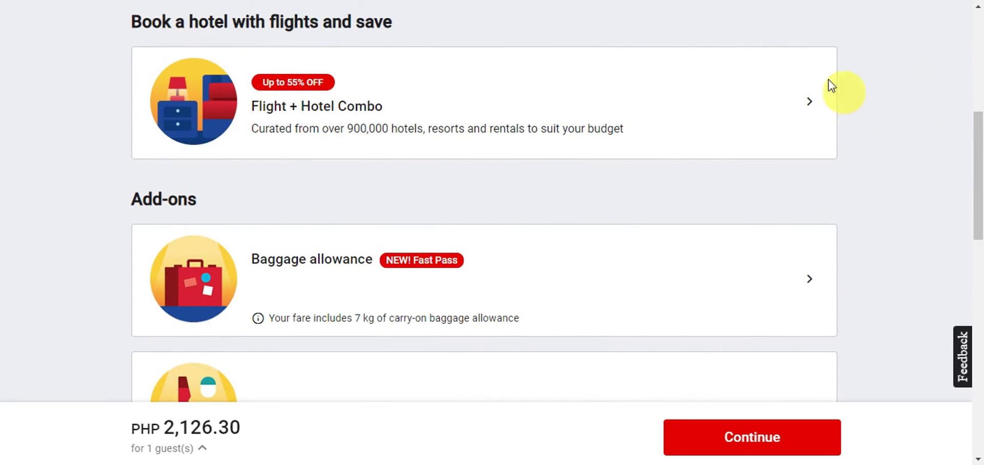
scroll(507, 121, down, 3)
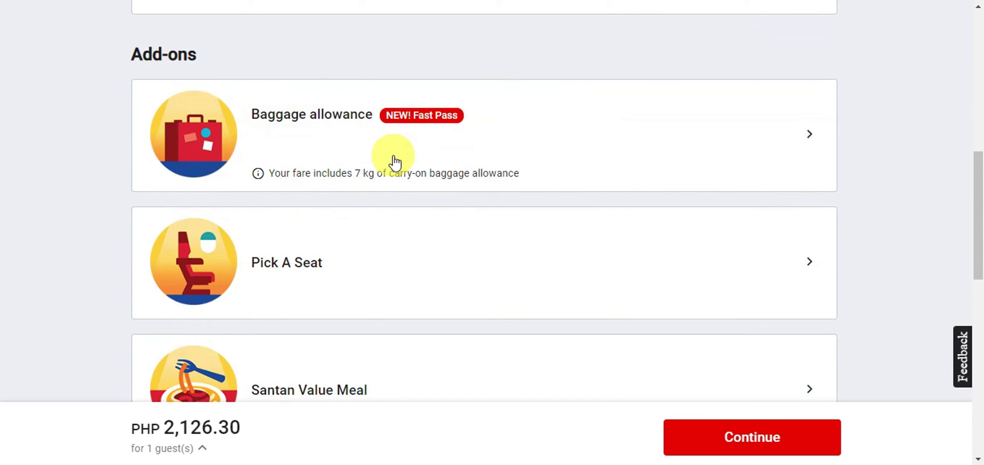
scroll(395, 162, down, 3)
scroll(340, 140, down, 3)
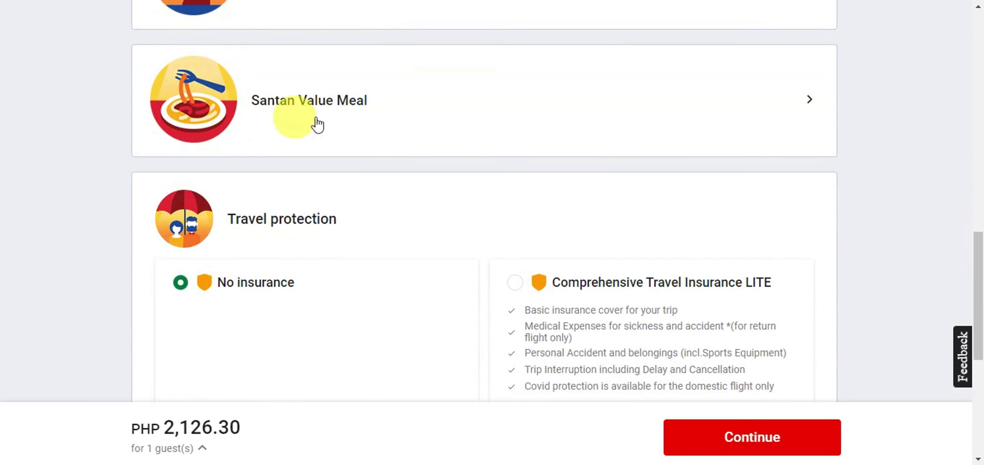
scroll(468, 149, down, 3)
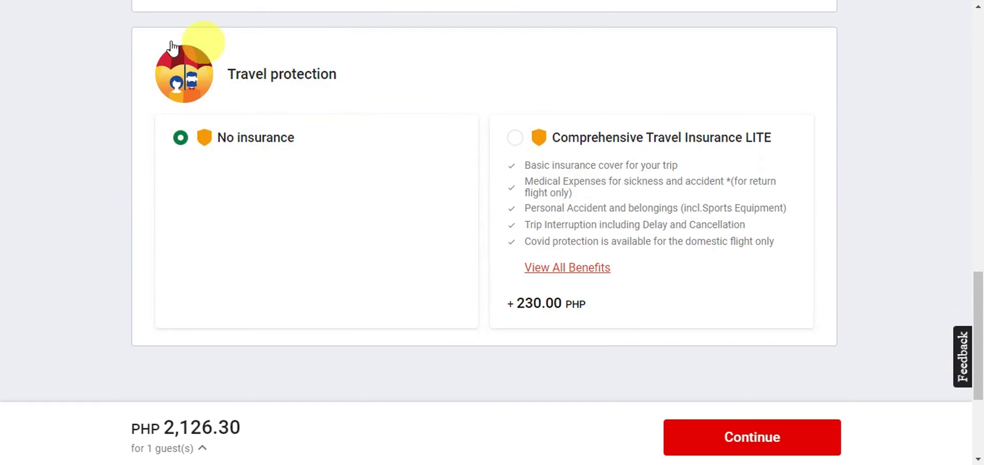
scroll(647, 186, down, 4)
scroll(474, 270, up, 2)
click(734, 446)
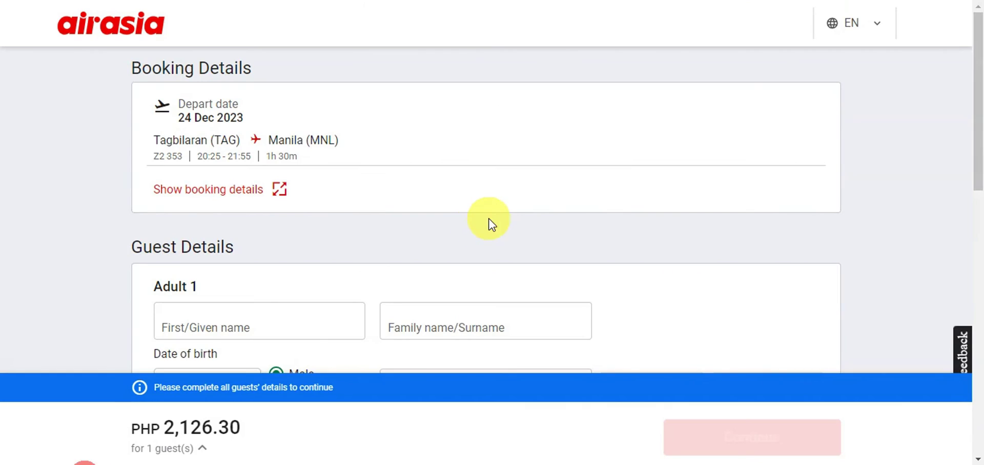
Step: Examine the guest details, contact details, company receipt and emergency contact sections and the terms of the booking form
scroll(559, 173, down, 3)
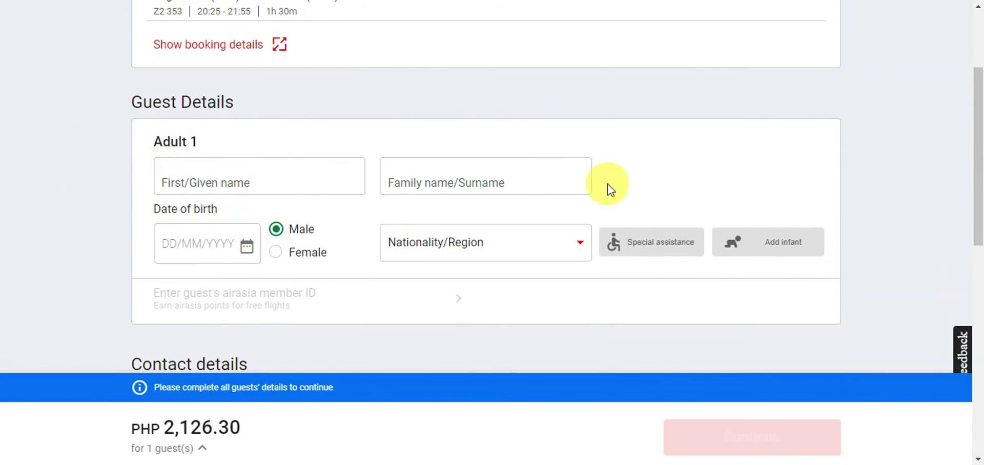
scroll(625, 187, down, 2)
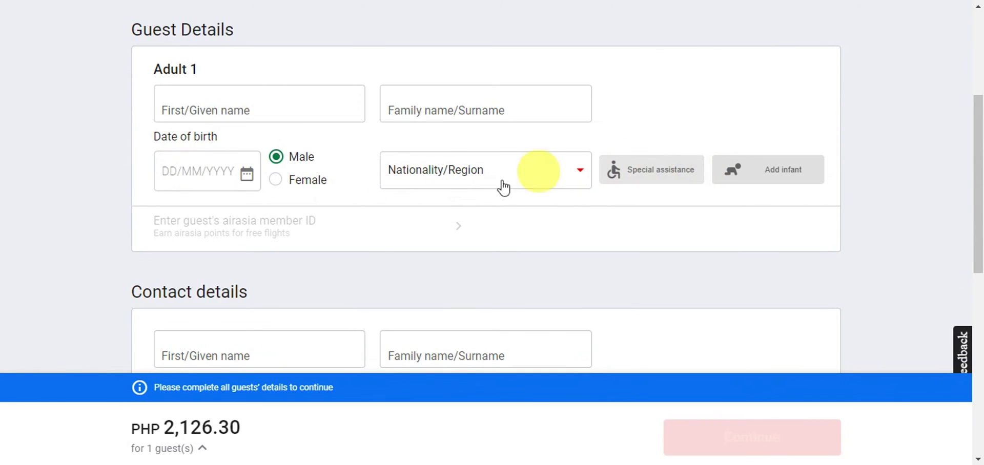
scroll(547, 169, down, 2)
scroll(548, 167, down, 8)
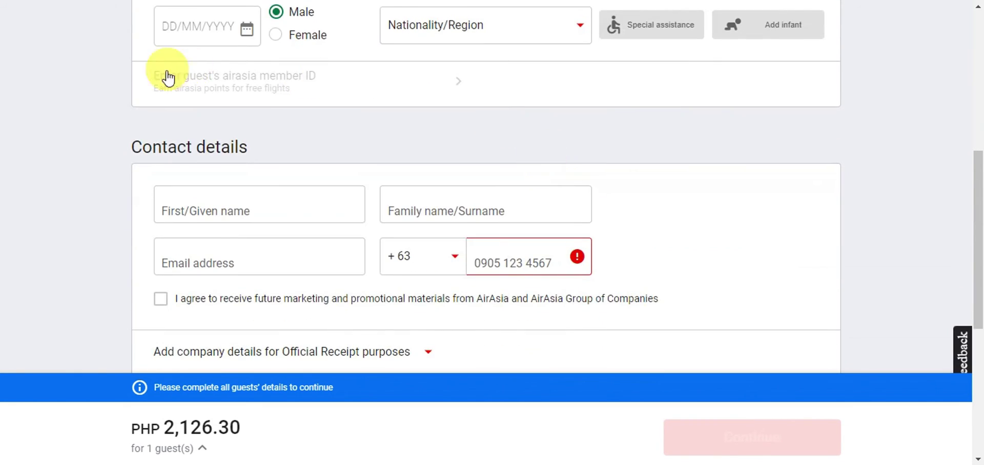
scroll(384, 82, up, 2)
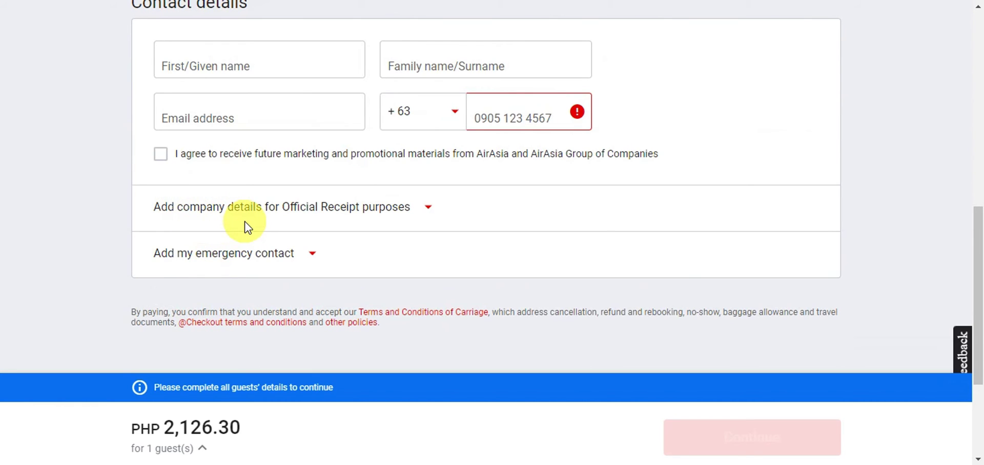
scroll(252, 292, down, 5)
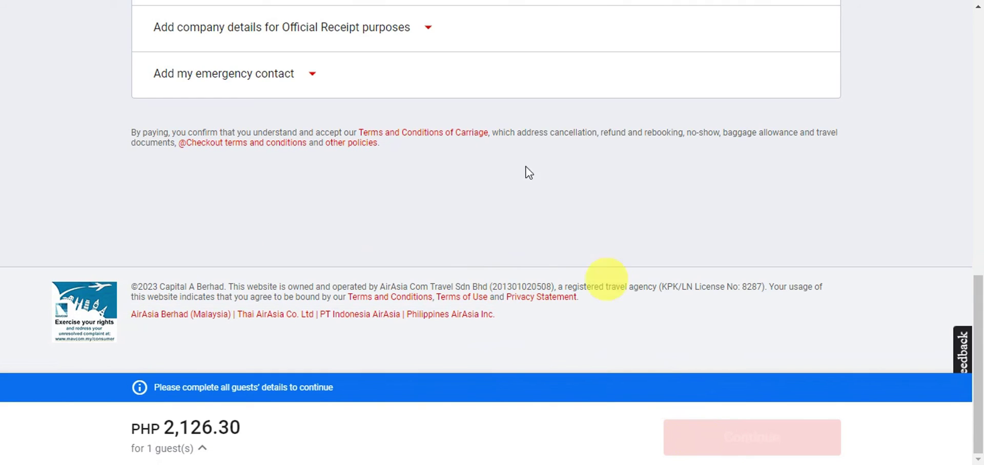
scroll(529, 172, up, 15)
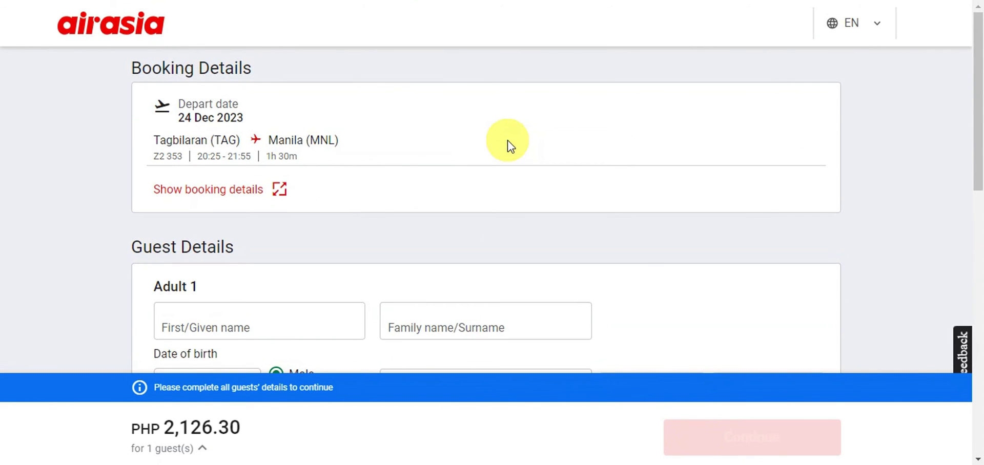